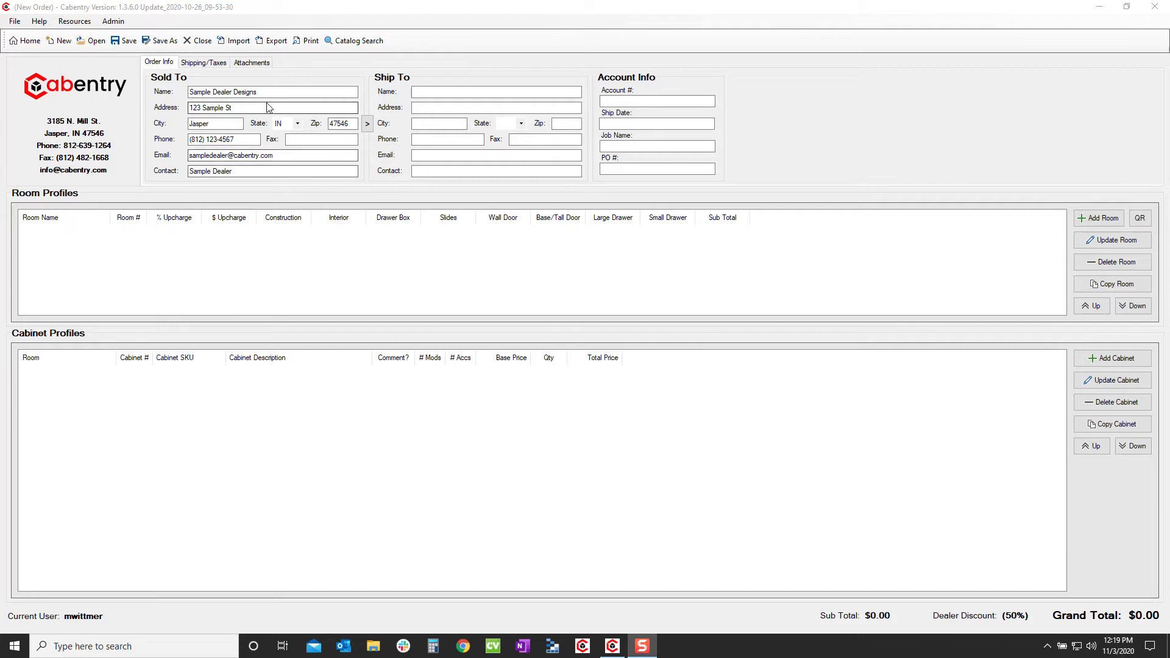
Step: Copy the Sold To details into Ship To and replace the Ship To name with the customer's full name
drag(275, 94, 211, 95)
click(244, 109)
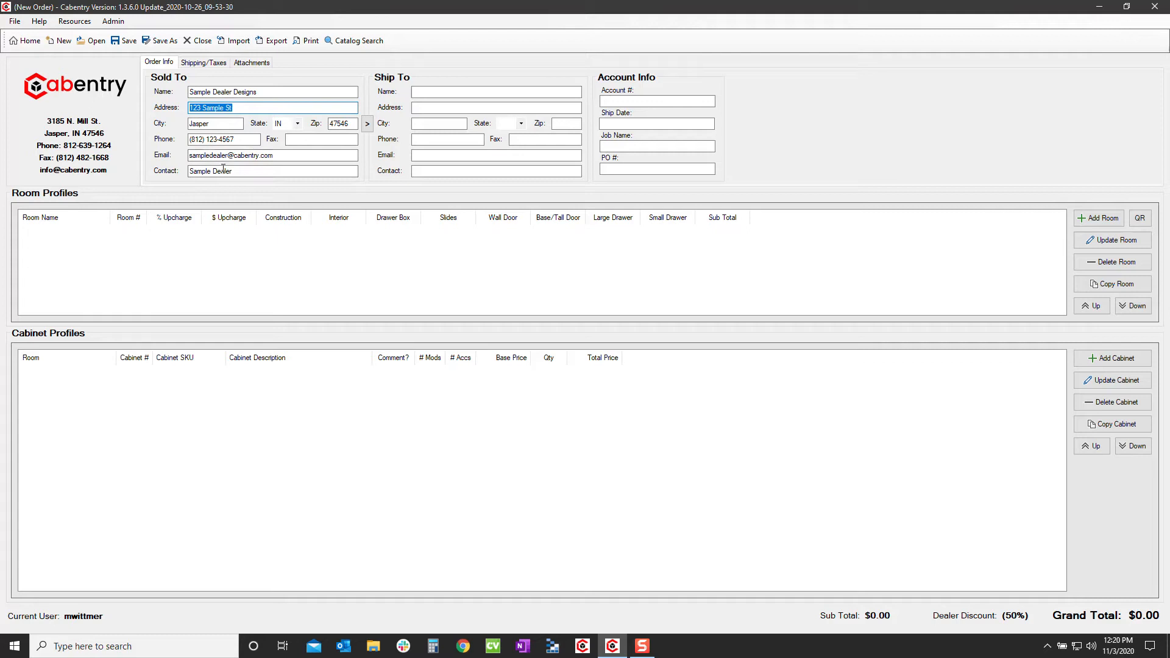
click(446, 92)
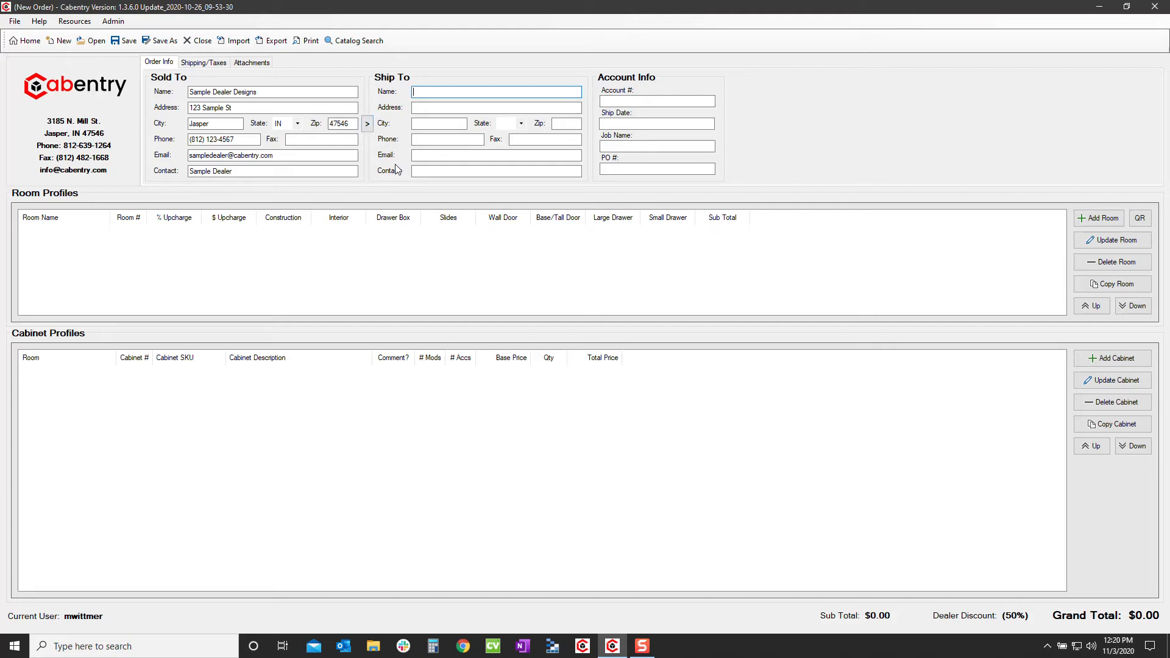
click(367, 125)
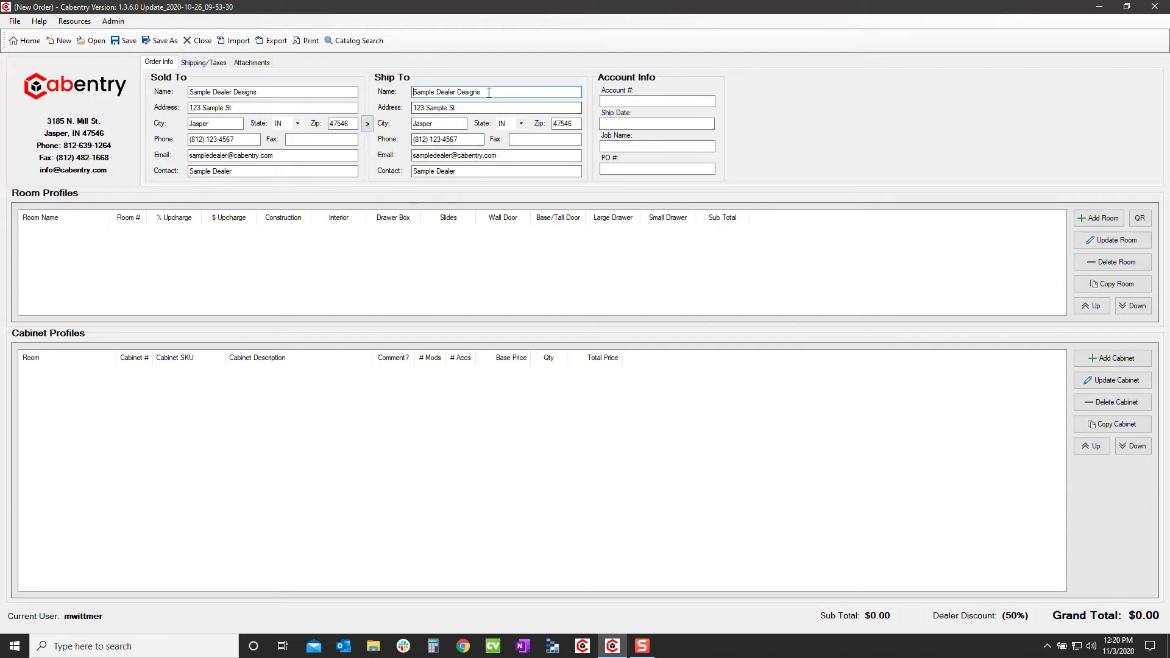
drag(488, 92, 277, 107)
text(Jane Doe)
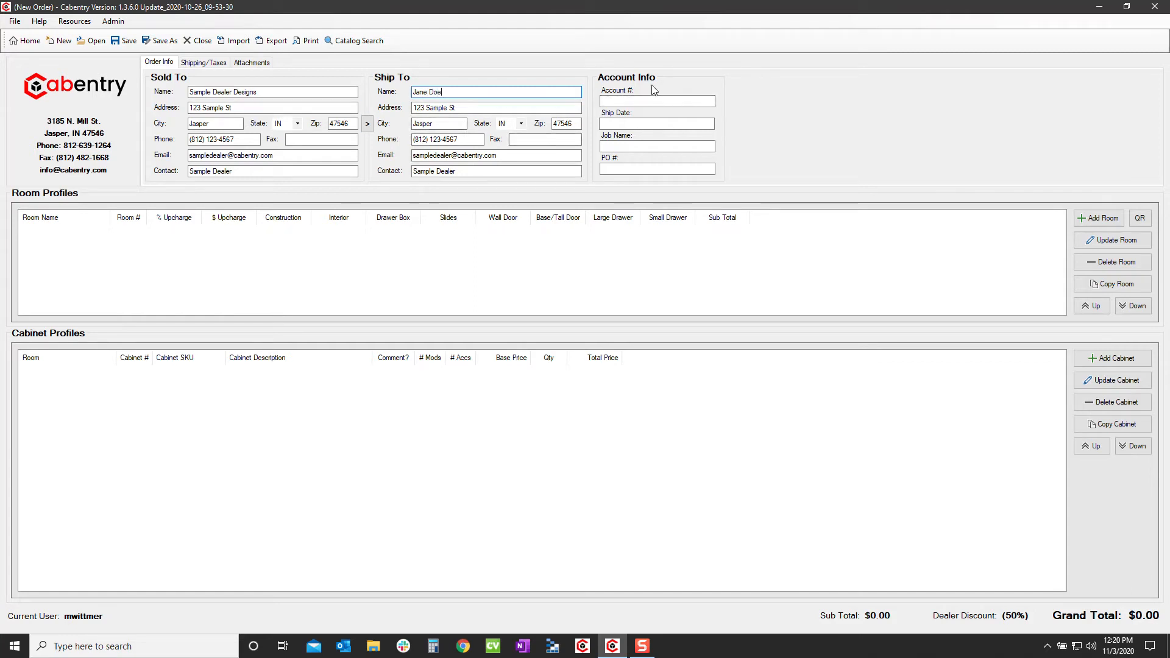
click(634, 101)
click(623, 146)
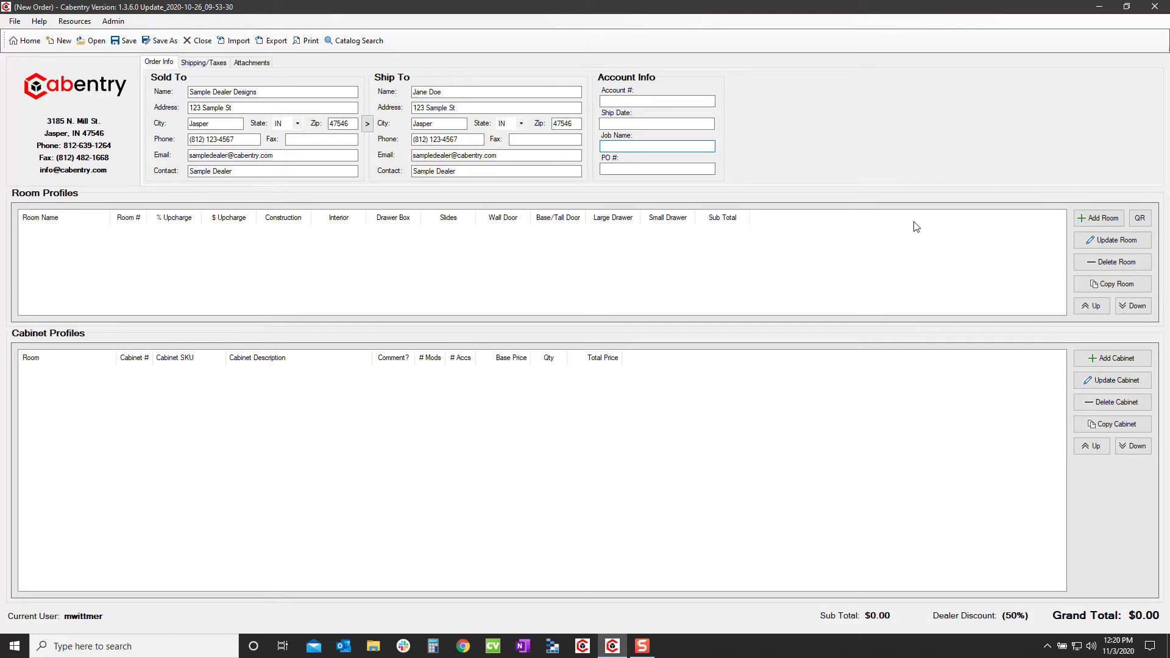
Step: Add a room profile named Kitchen with 1/2" Overlay construction
click(1098, 218)
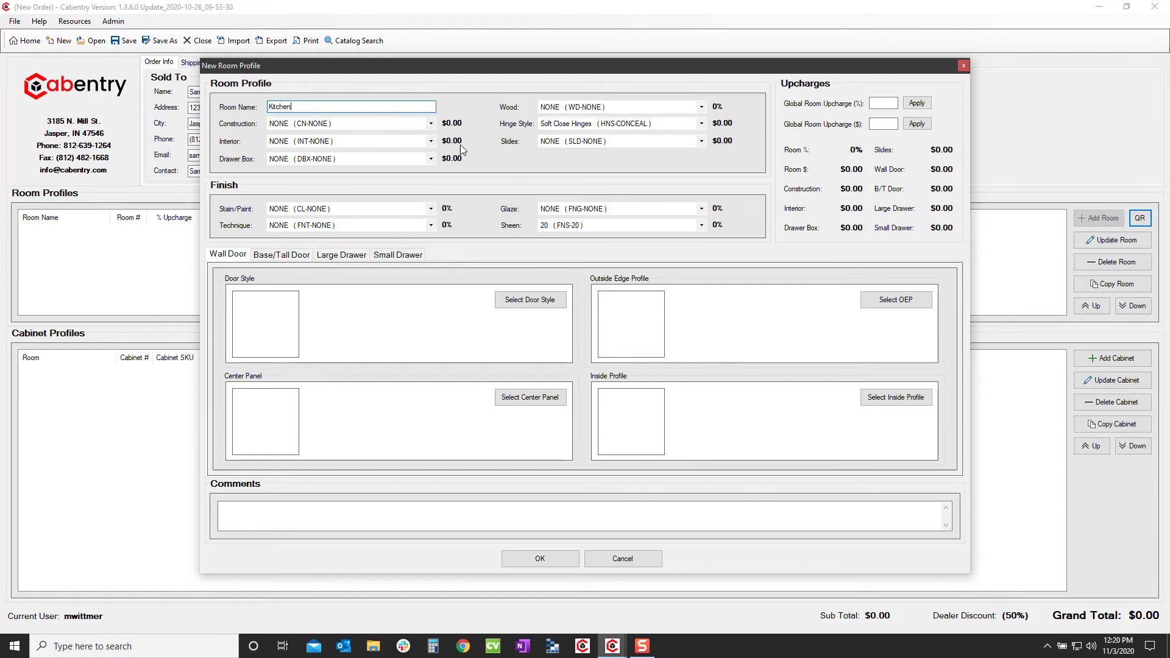
click(376, 124)
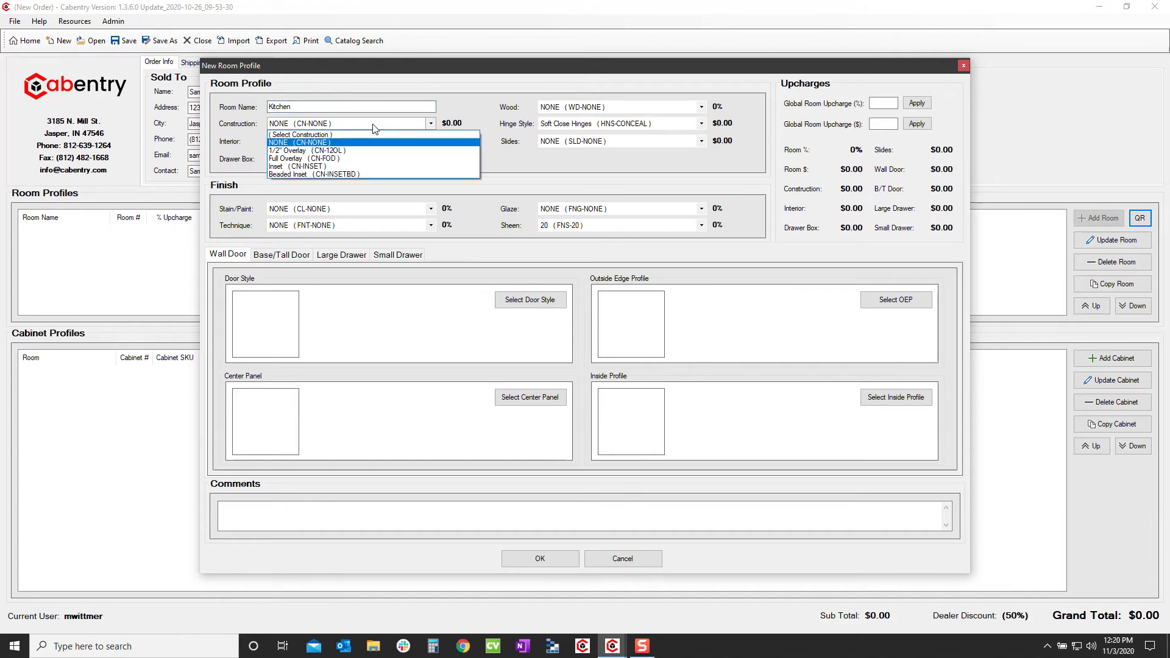
click(311, 151)
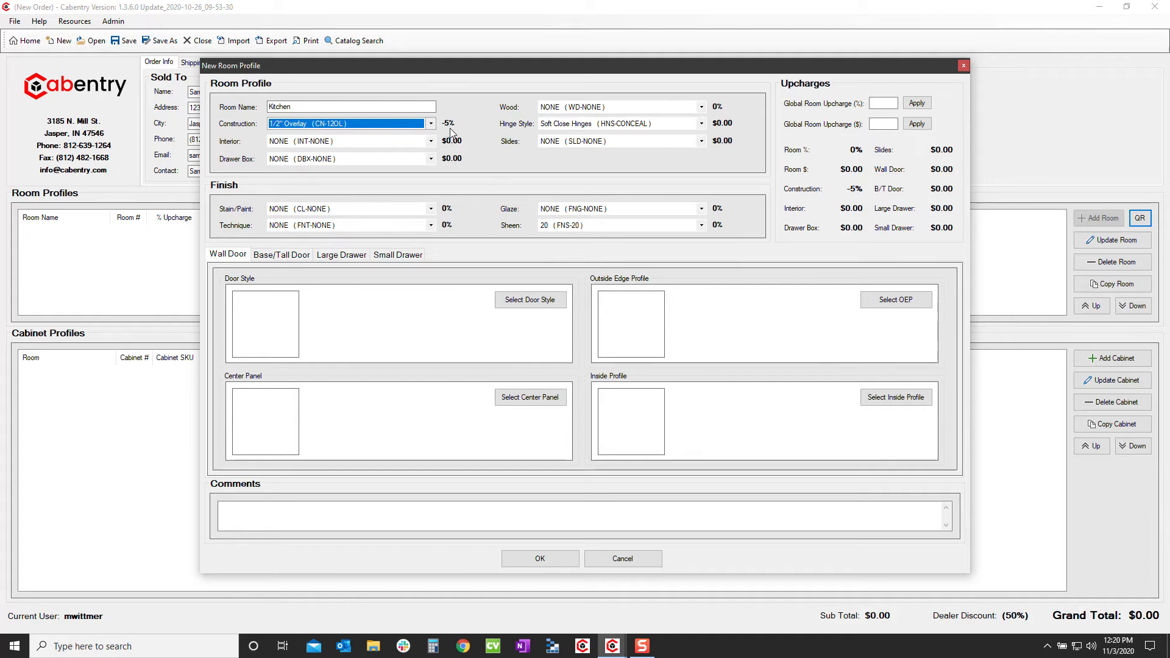
Step: Try the Inset construction for the Kitchen room and return it to 1/2" Overlay
click(396, 123)
click(366, 166)
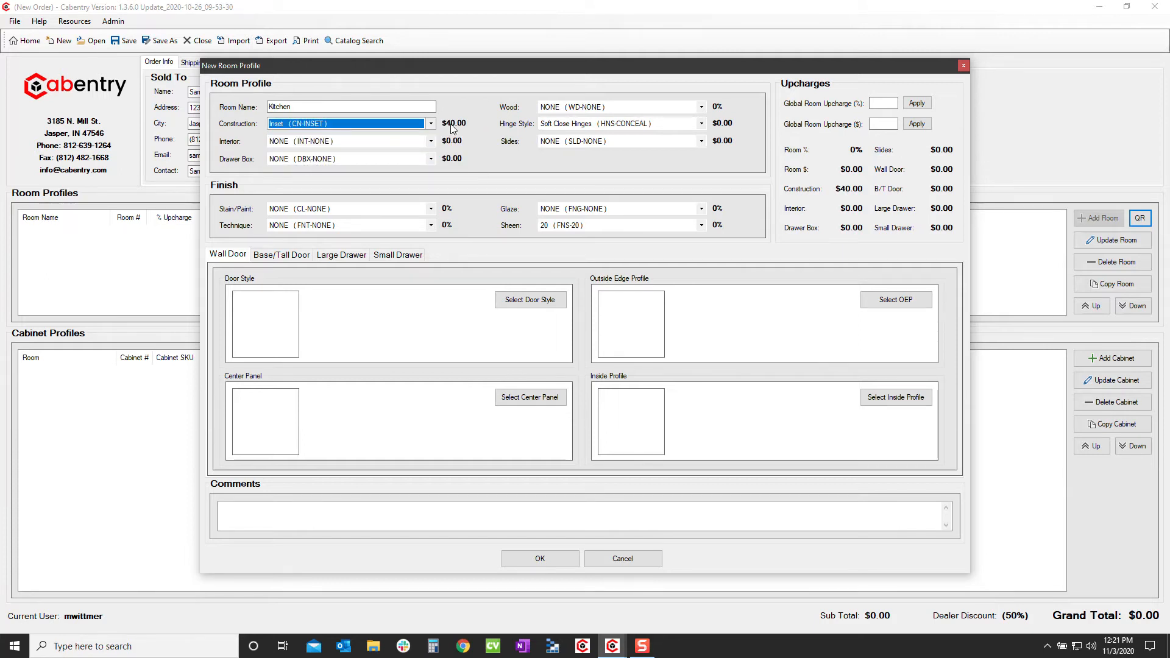
click(430, 124)
click(333, 154)
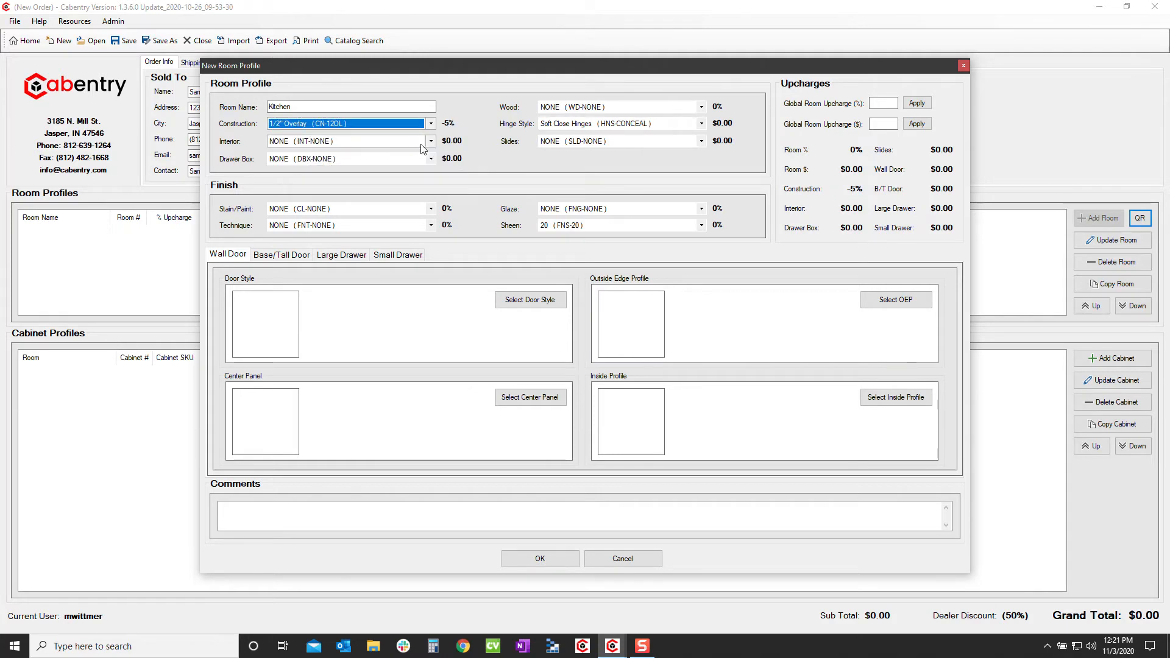
Step: Set the Kitchen room's wood to Cherry and show the notes on its available finishes
click(626, 109)
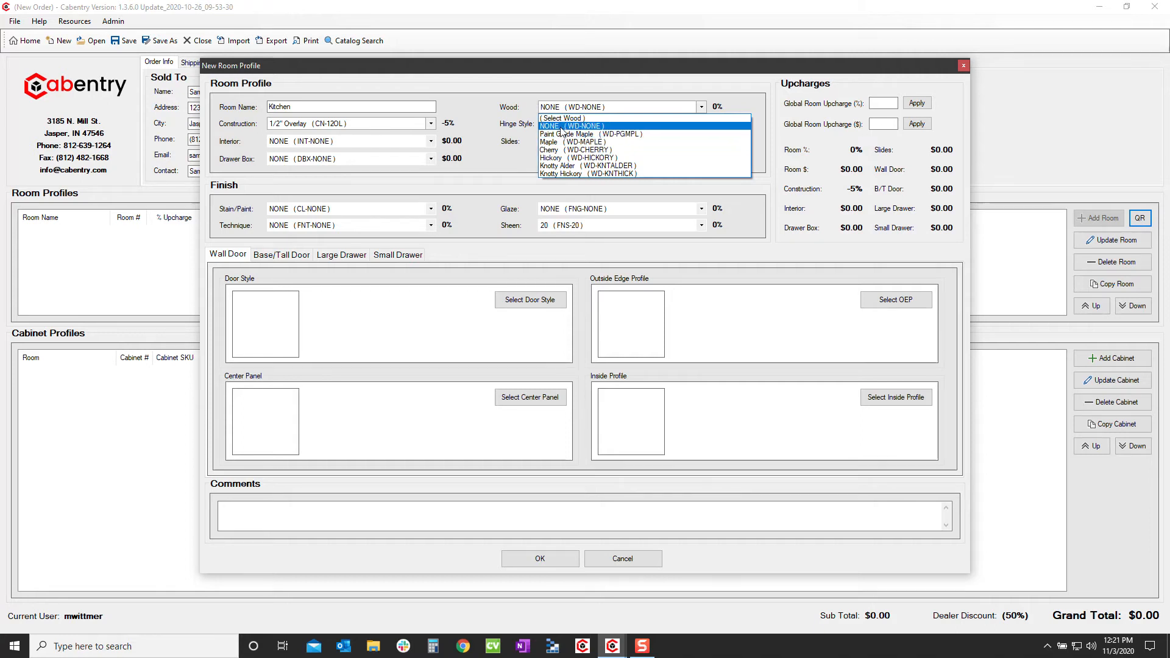
click(561, 149)
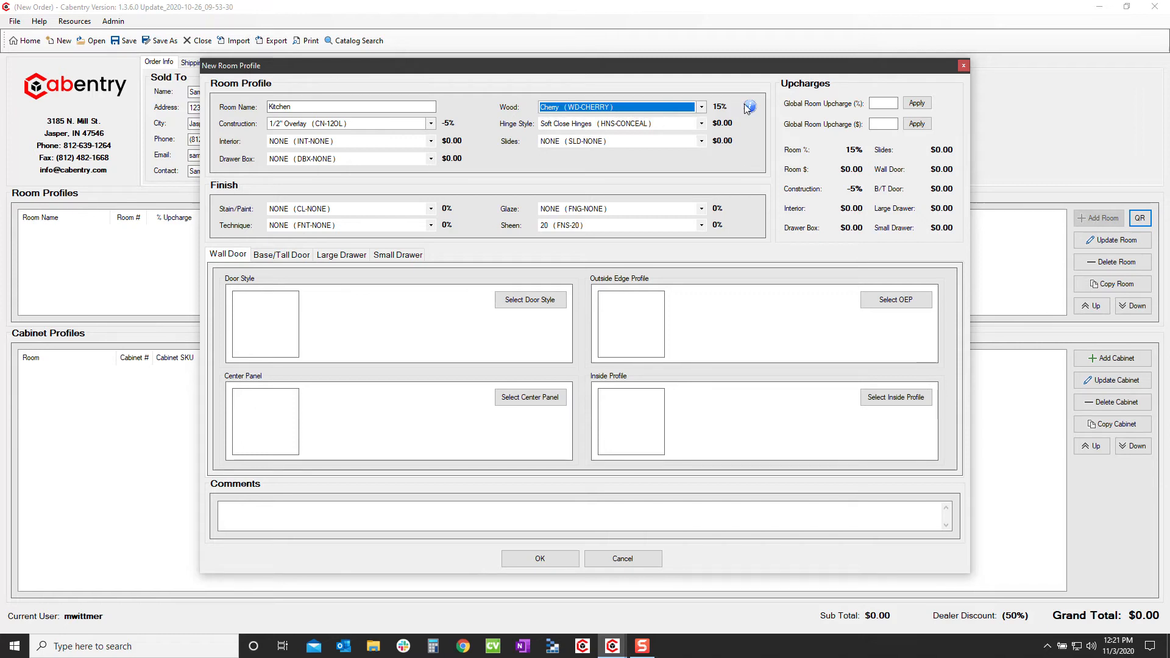
mouse_move(750, 109)
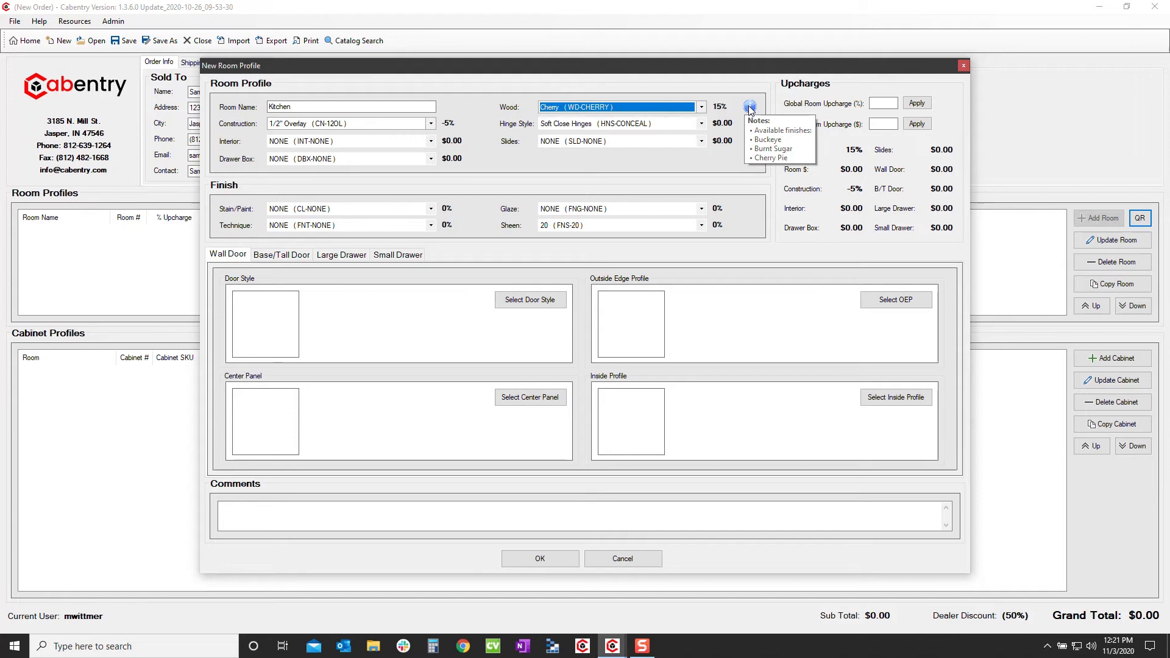
Step: Keep the Kitchen room's interior, slides and drawer box options at NONE
click(344, 142)
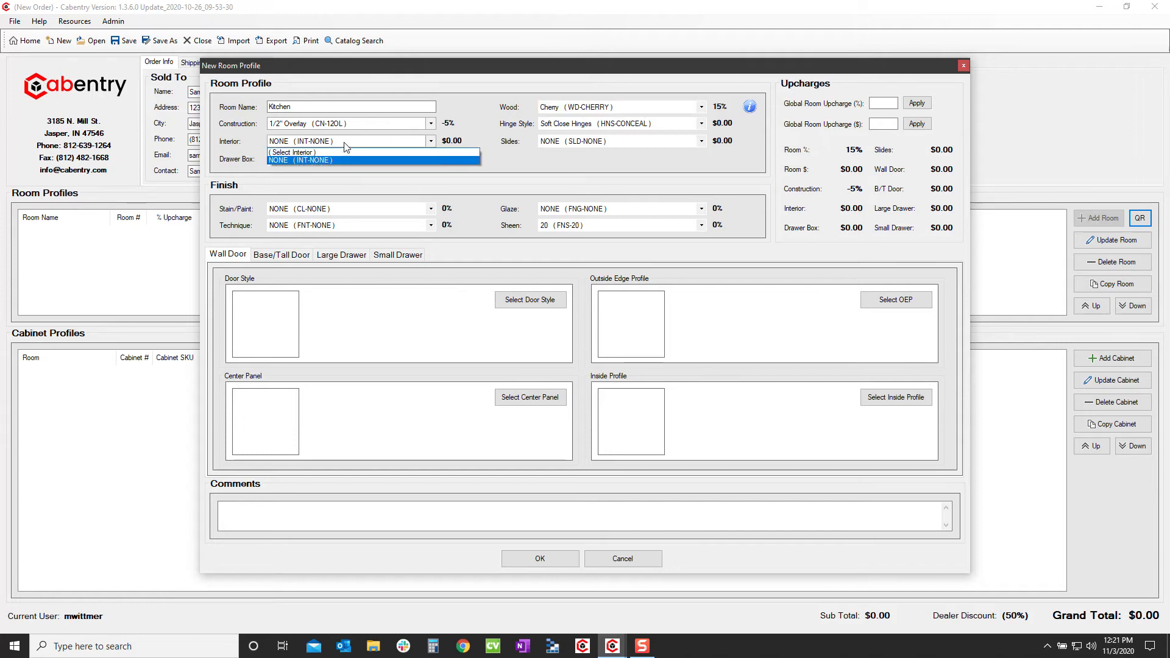
click(345, 160)
click(608, 143)
click(603, 160)
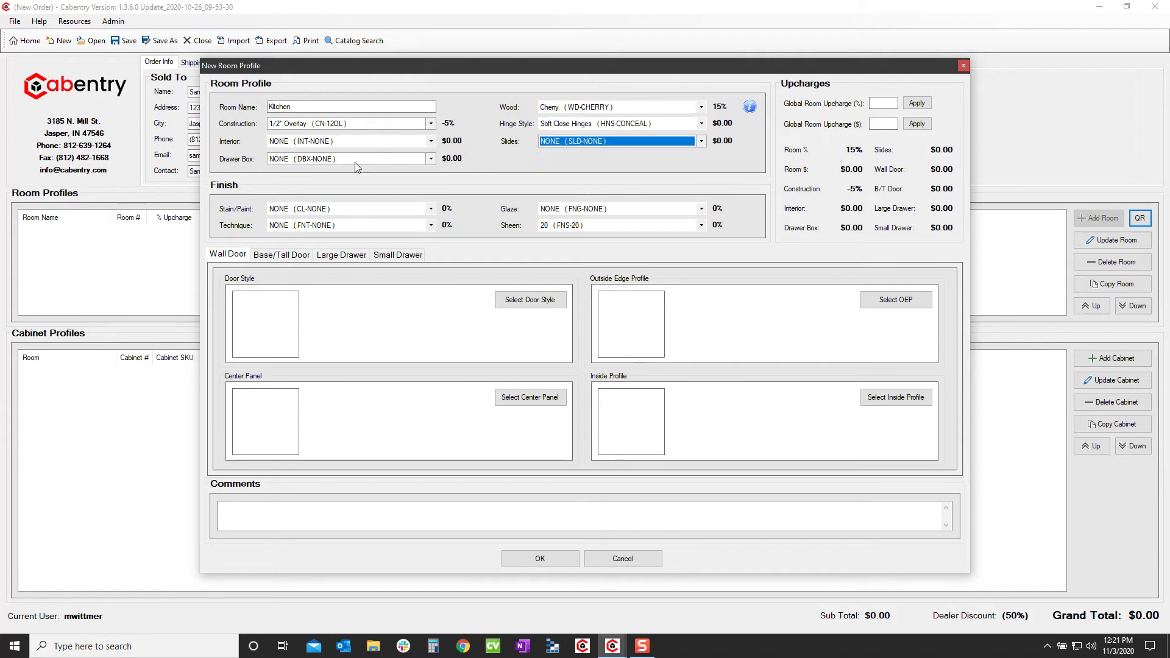
click(346, 160)
click(340, 159)
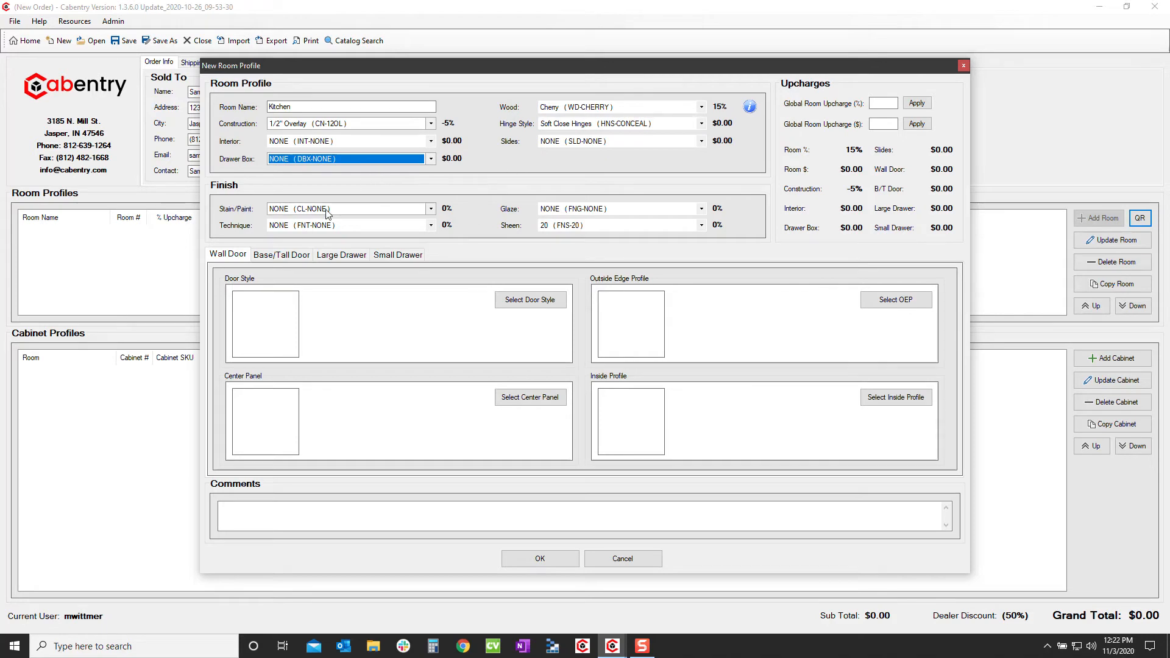
Step: Set the finish to Stain - Buckeye with the Cracks & Splits technique, keeping the sheen at 20
click(312, 210)
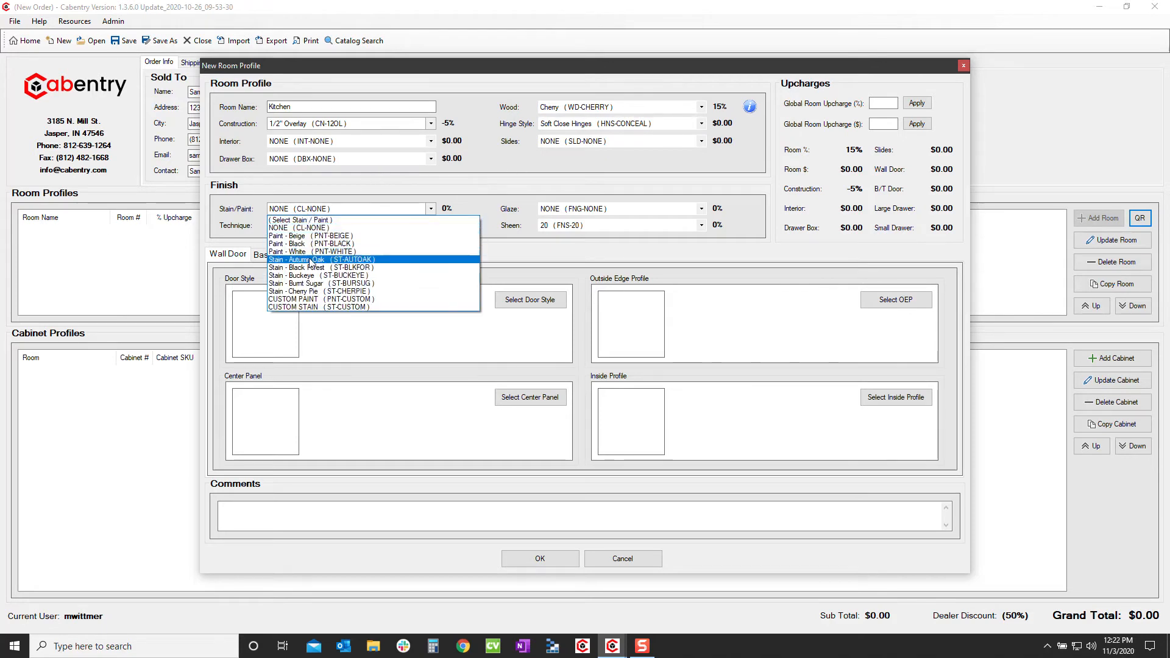
click(298, 276)
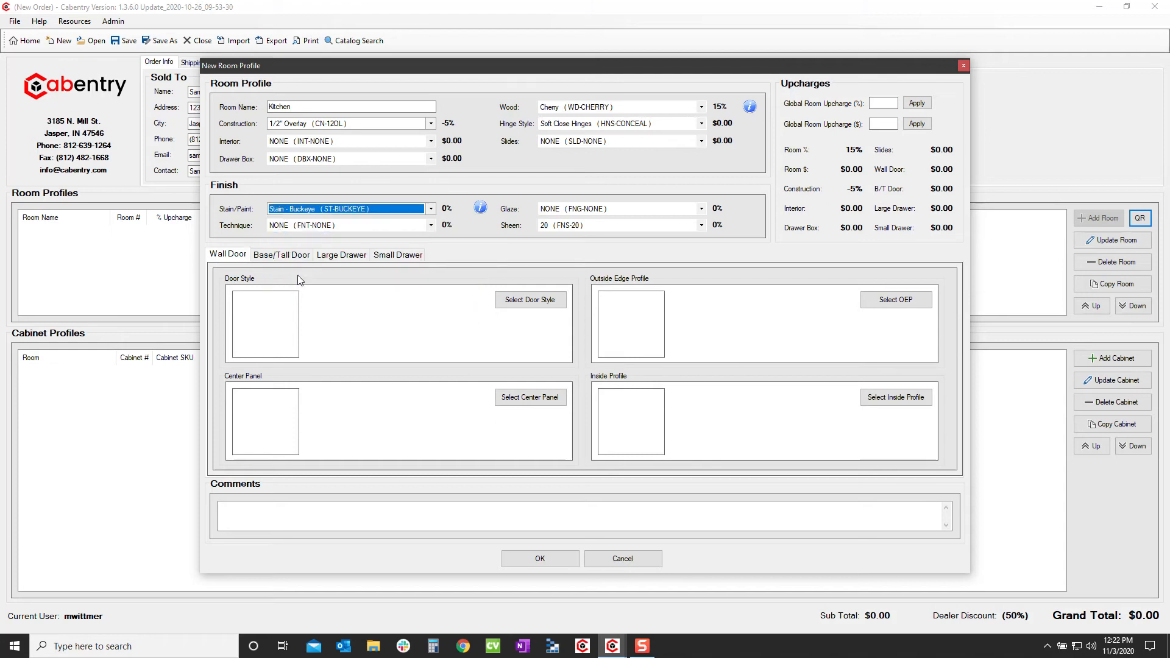
click(390, 227)
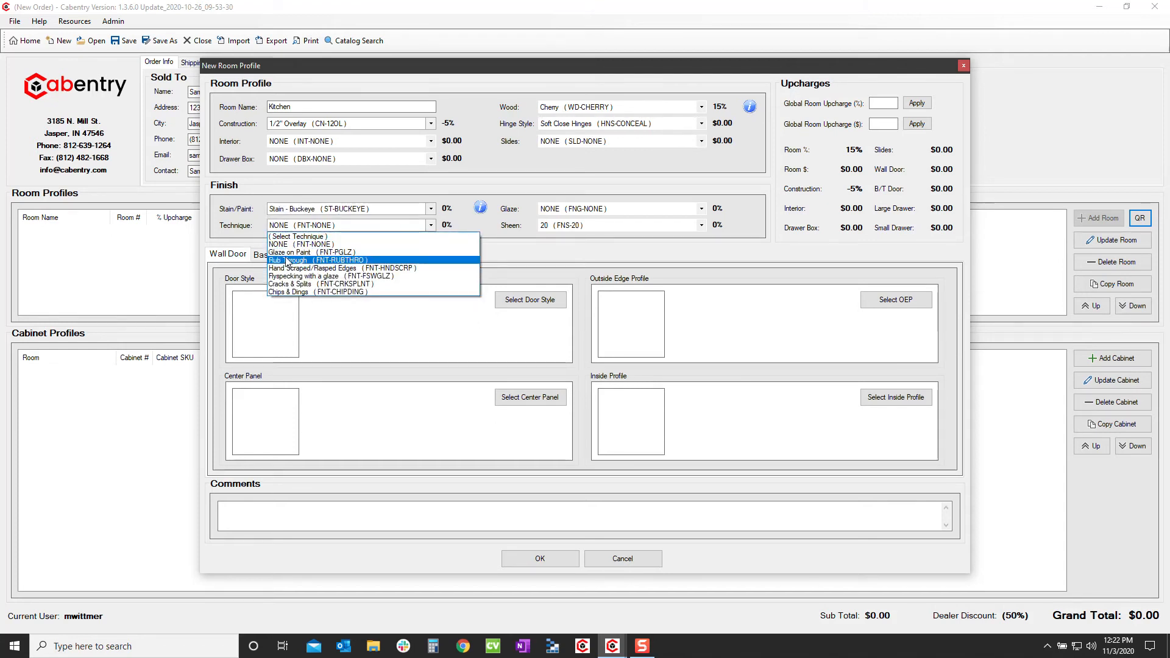
click(295, 284)
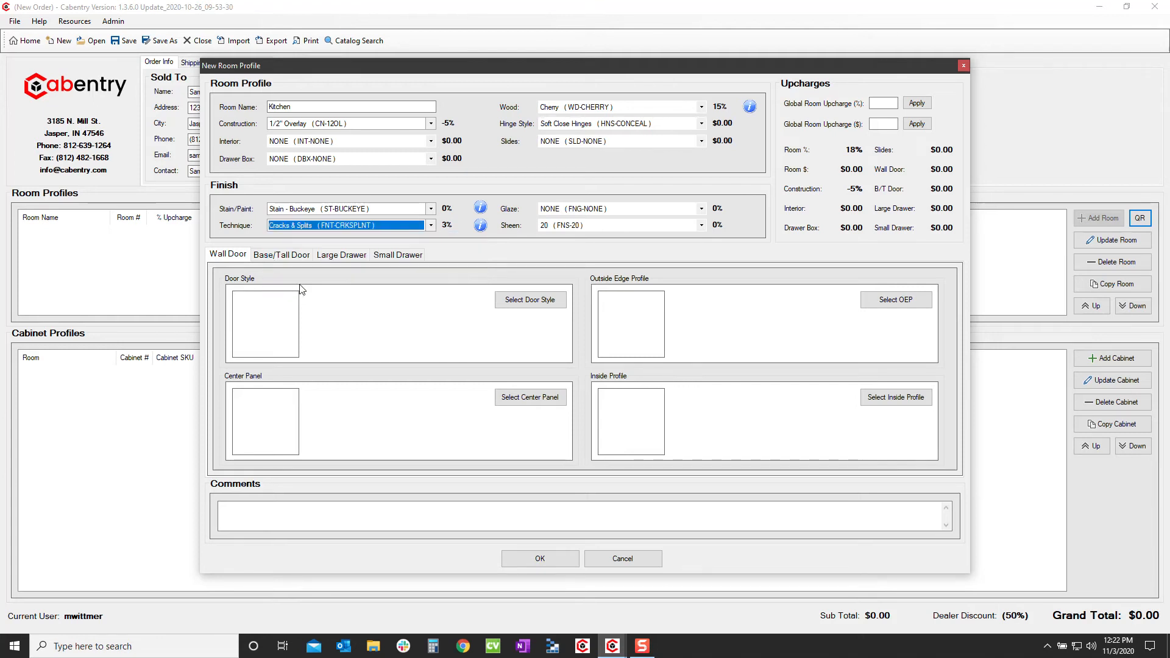
mouse_move(480, 229)
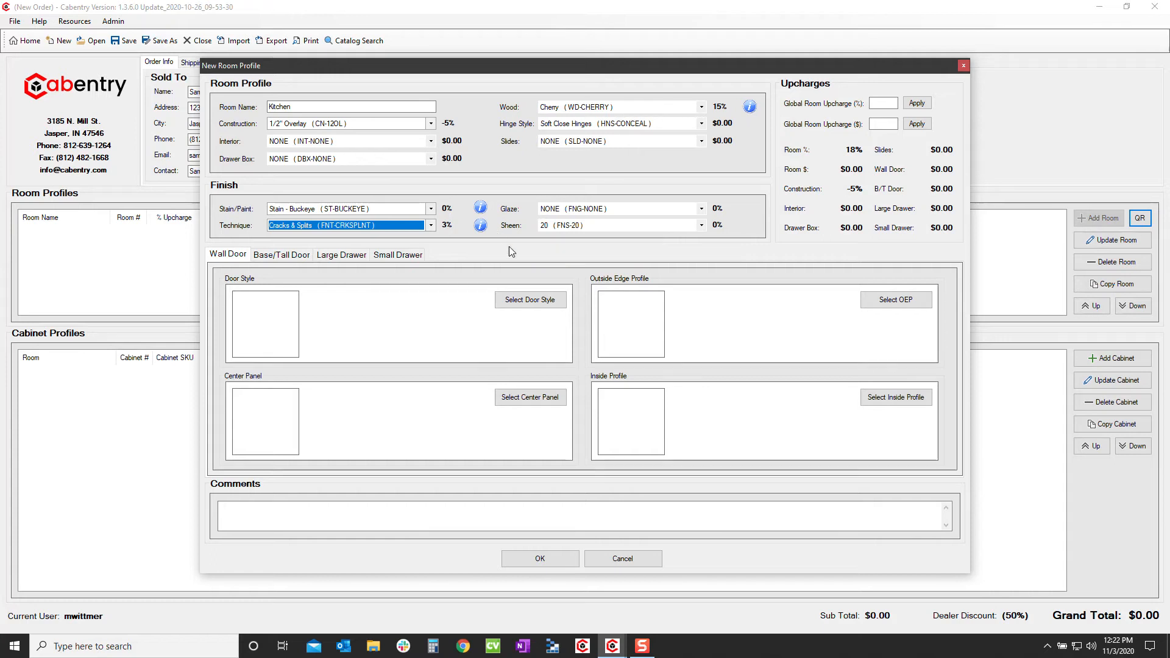
click(601, 226)
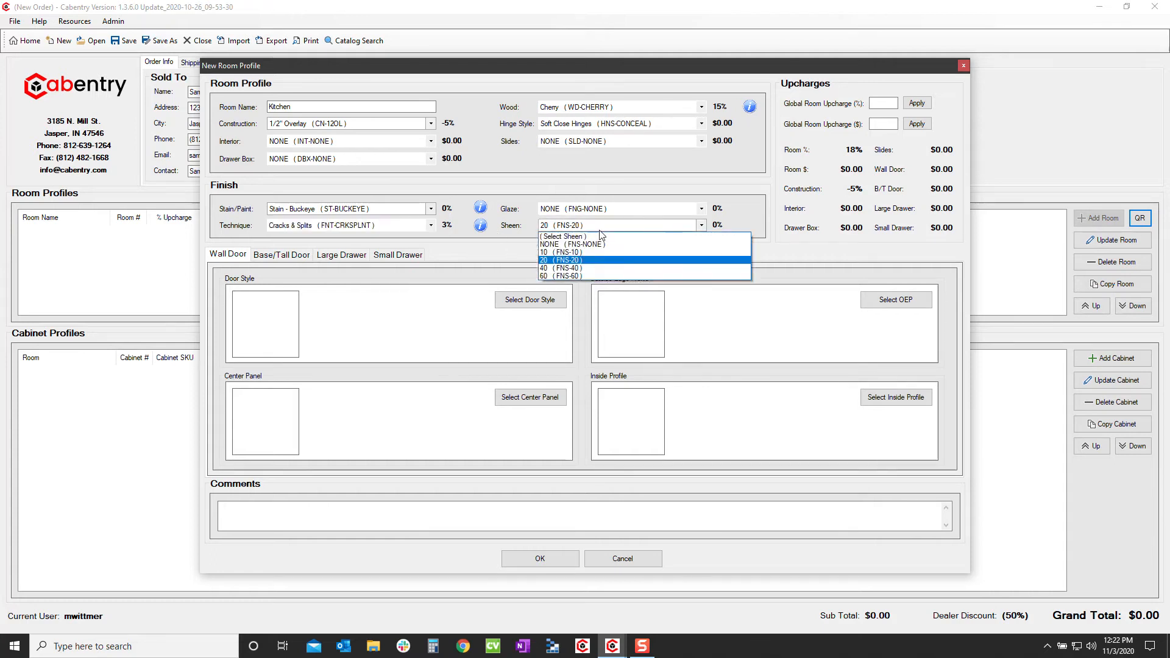
click(601, 225)
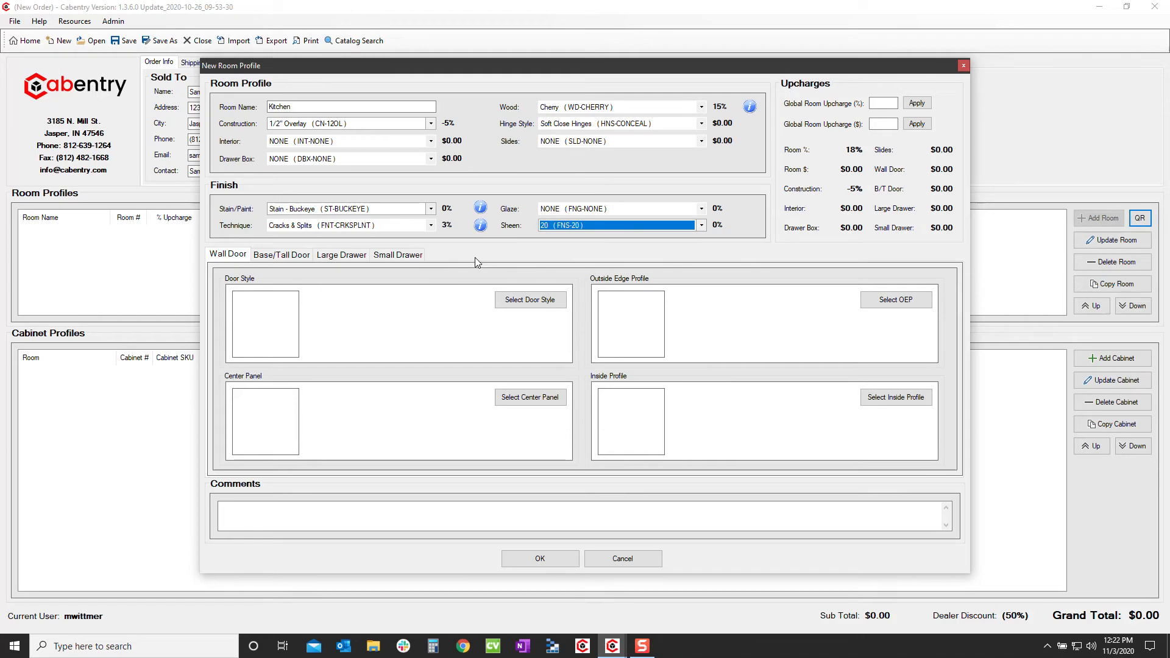
Step: Choose the Lexington door style and the D12 outside edge profile for the wall doors
click(527, 302)
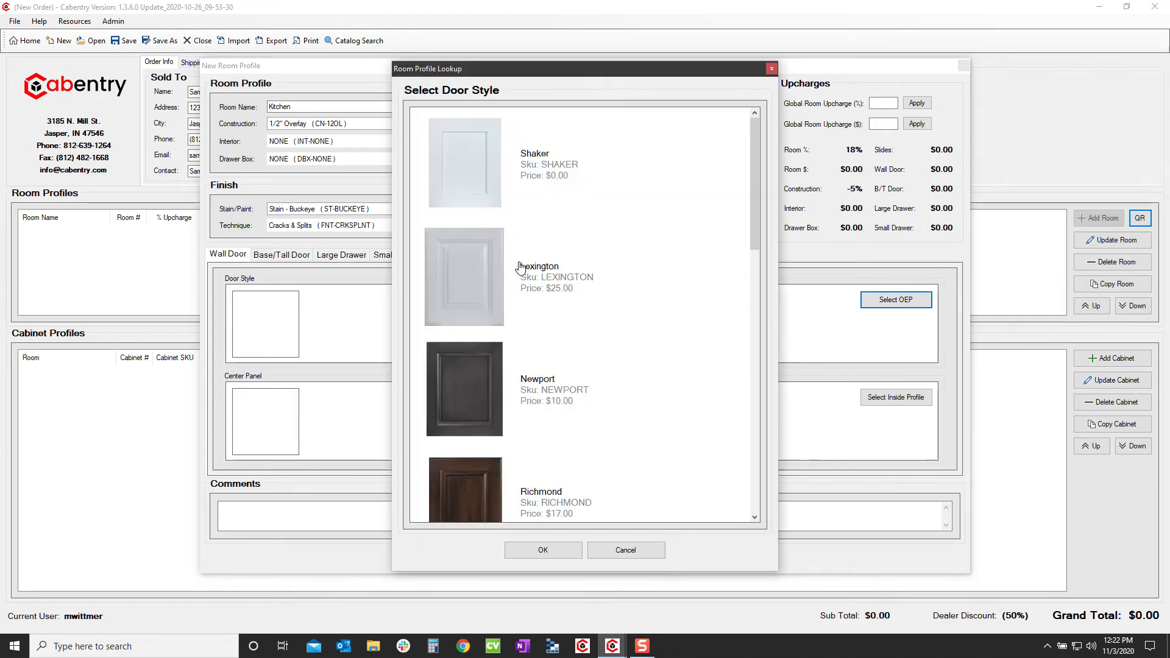
click(468, 295)
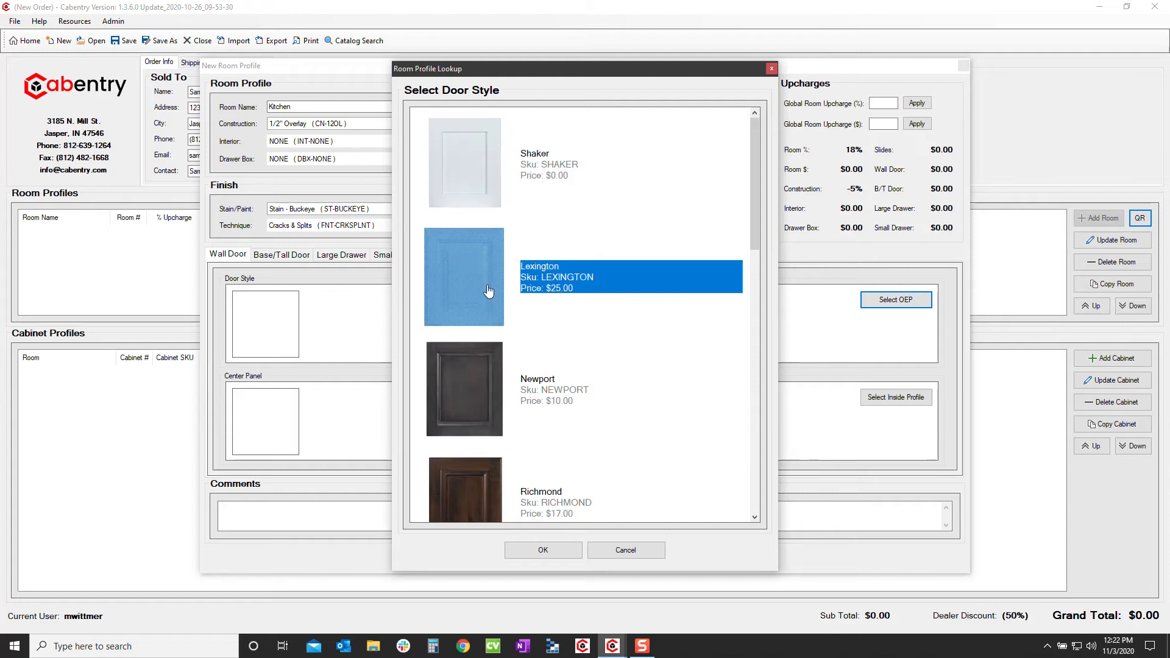
click(540, 553)
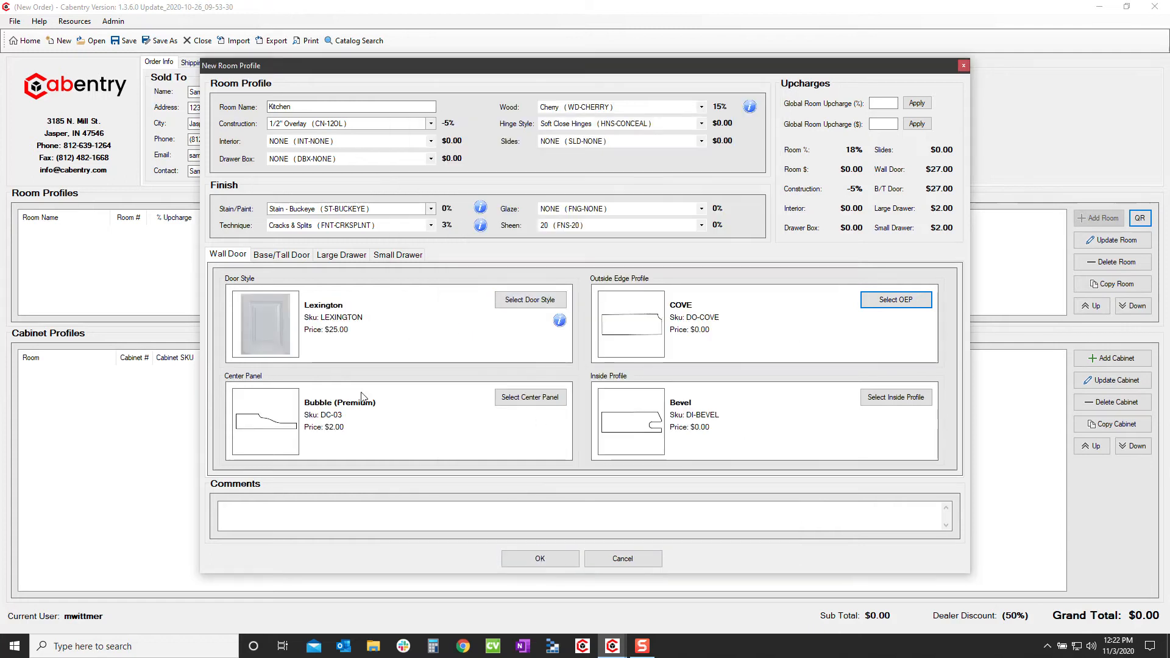
click(893, 302)
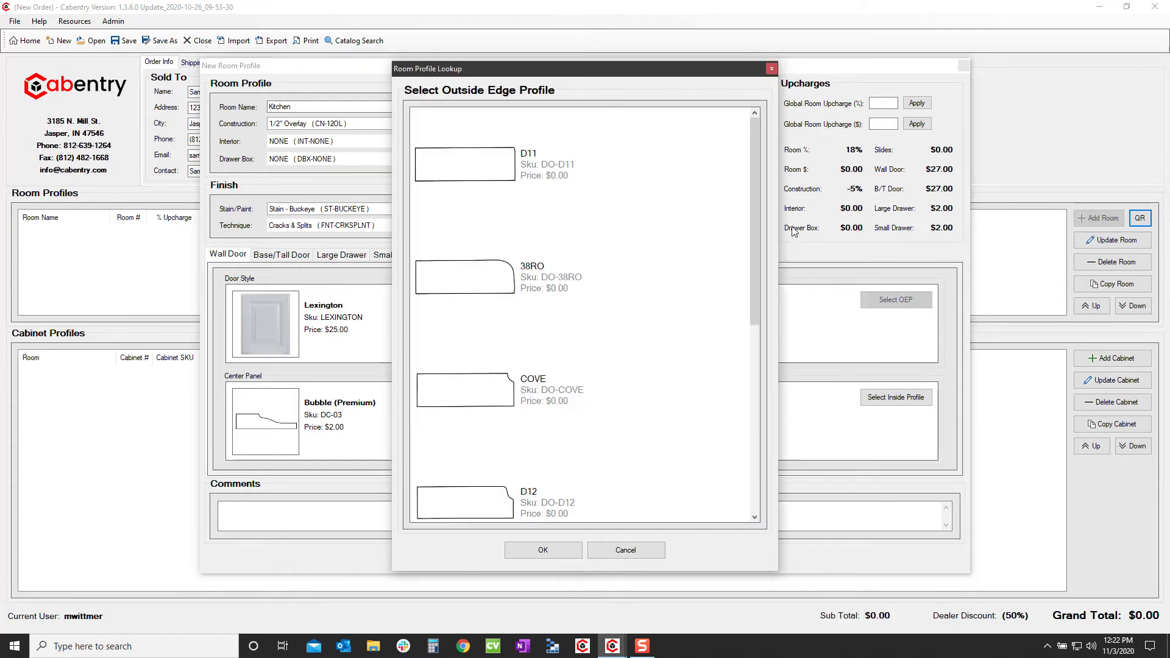
drag(757, 201, 740, 288)
double_click(478, 342)
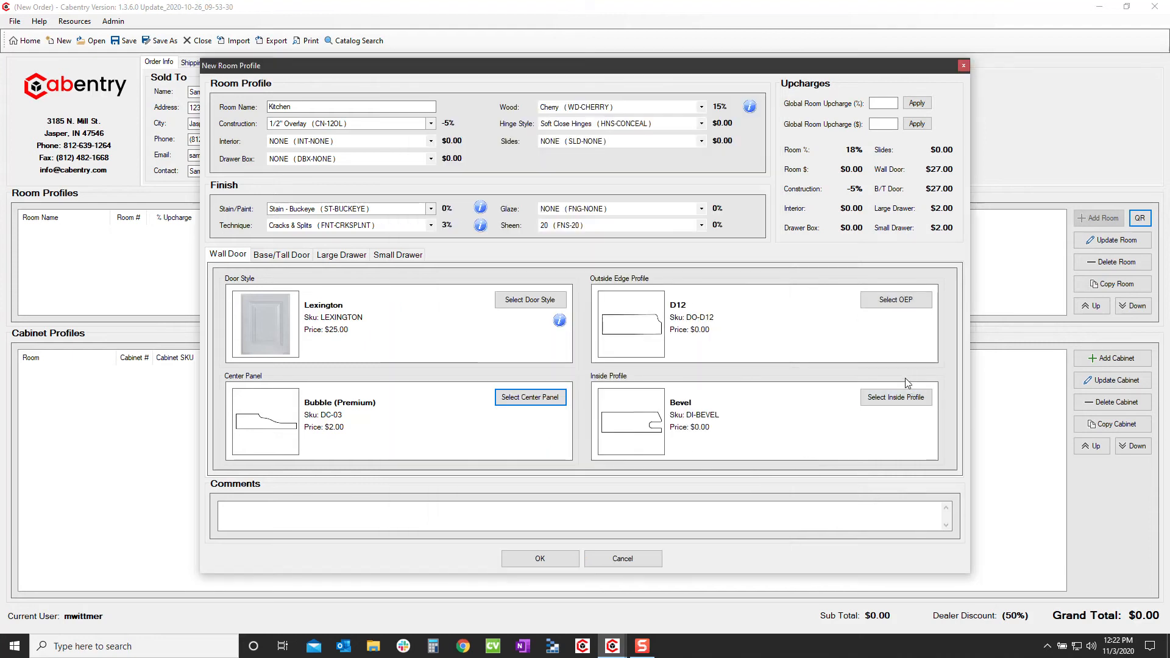
Step: Change the wall door style to Shaker
click(527, 301)
scroll(569, 361, down, 3)
scroll(570, 360, up, 3)
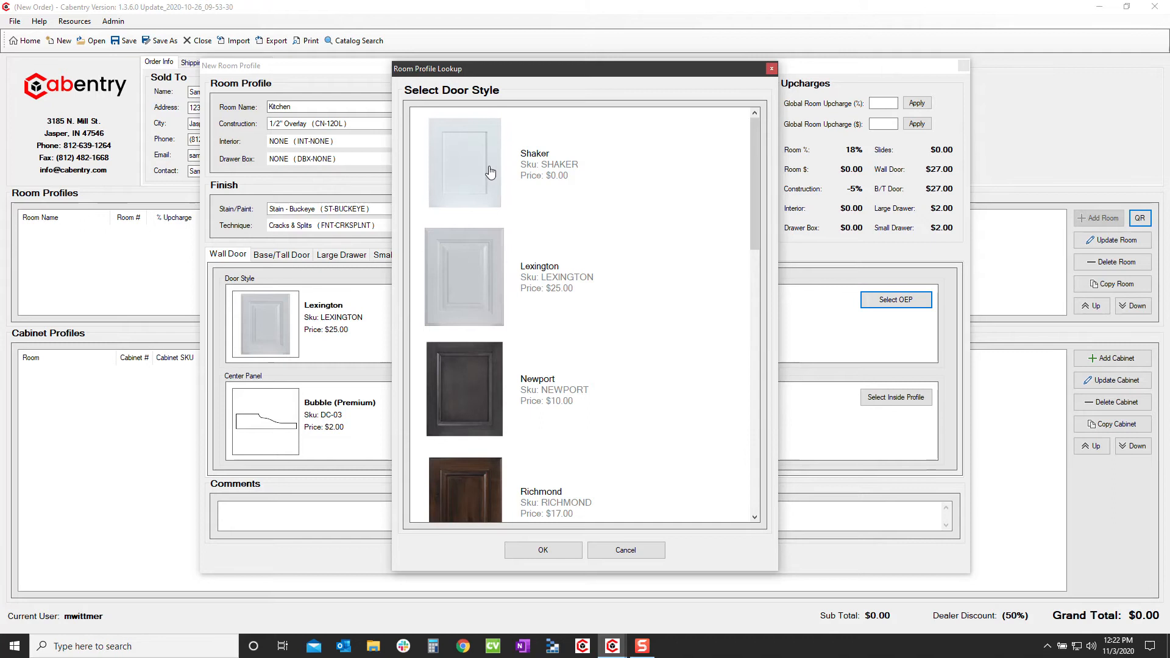
click(486, 174)
double_click(482, 177)
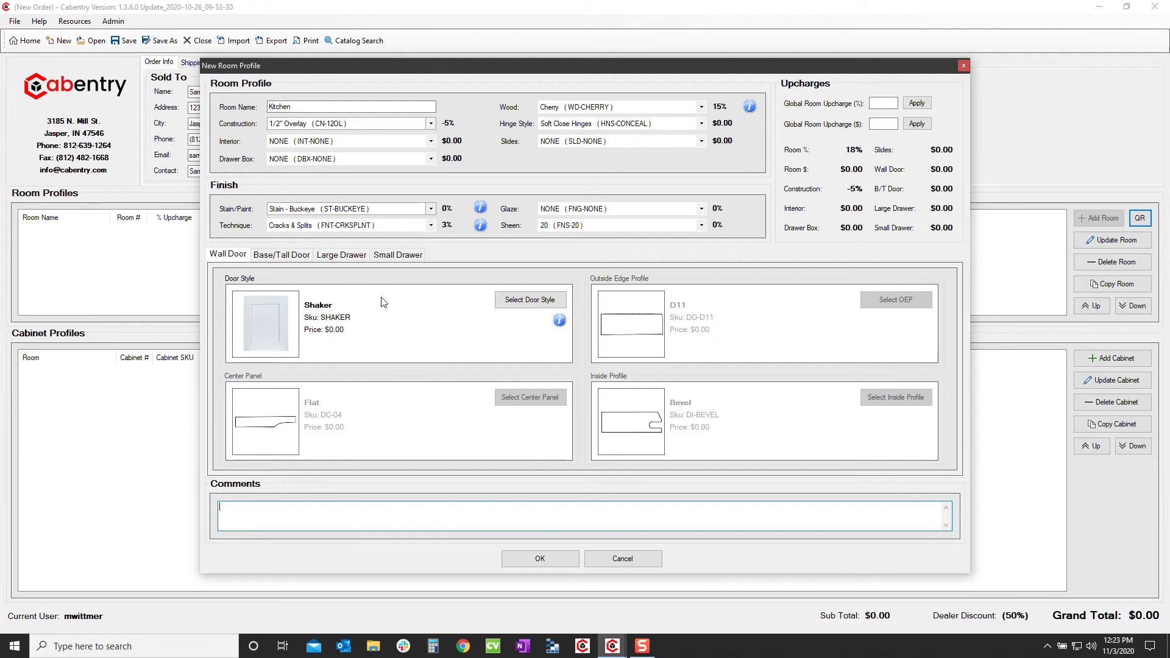
Step: Choose the Slab drawer front for the large drawers and save the Kitchen room profile
click(283, 262)
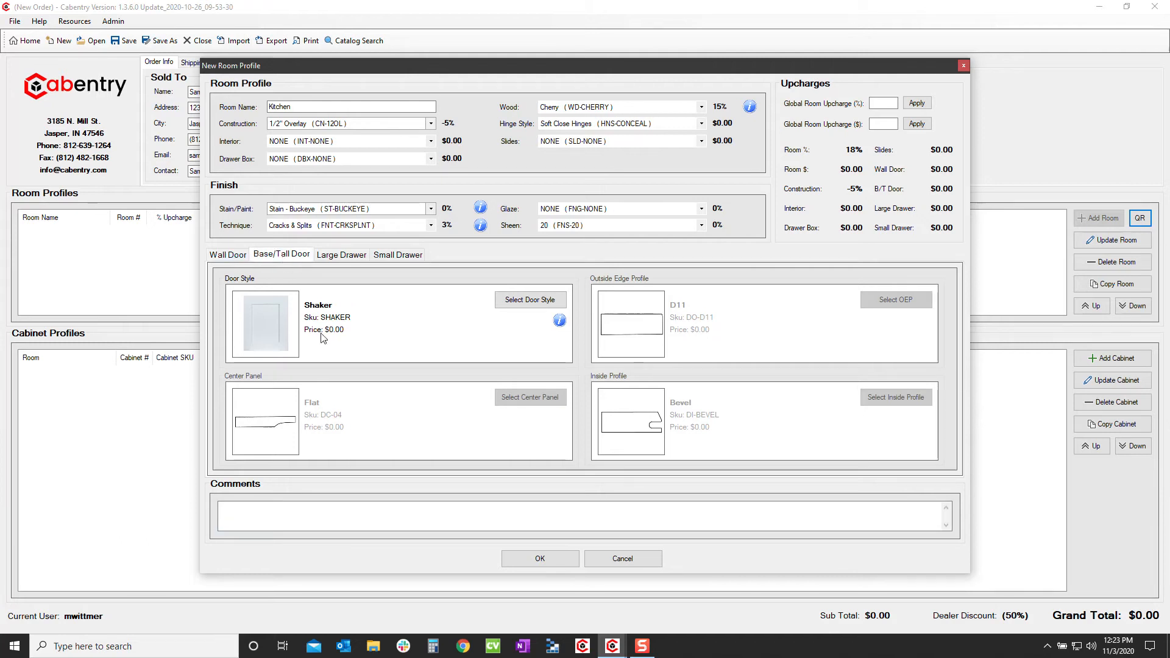
click(349, 260)
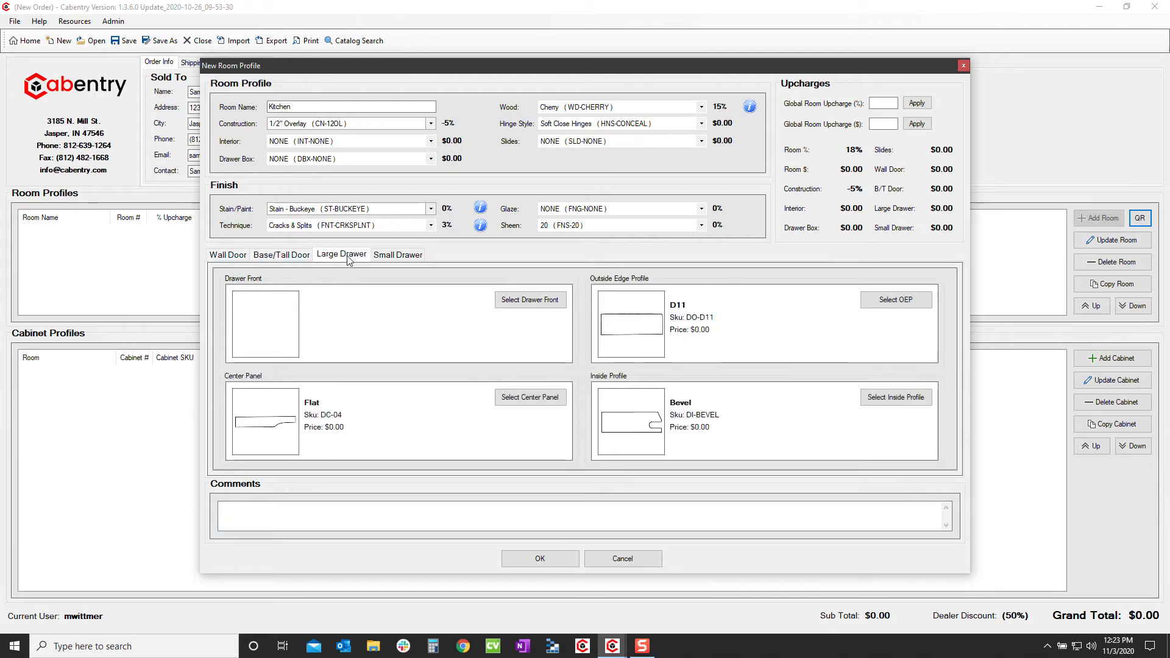
click(541, 301)
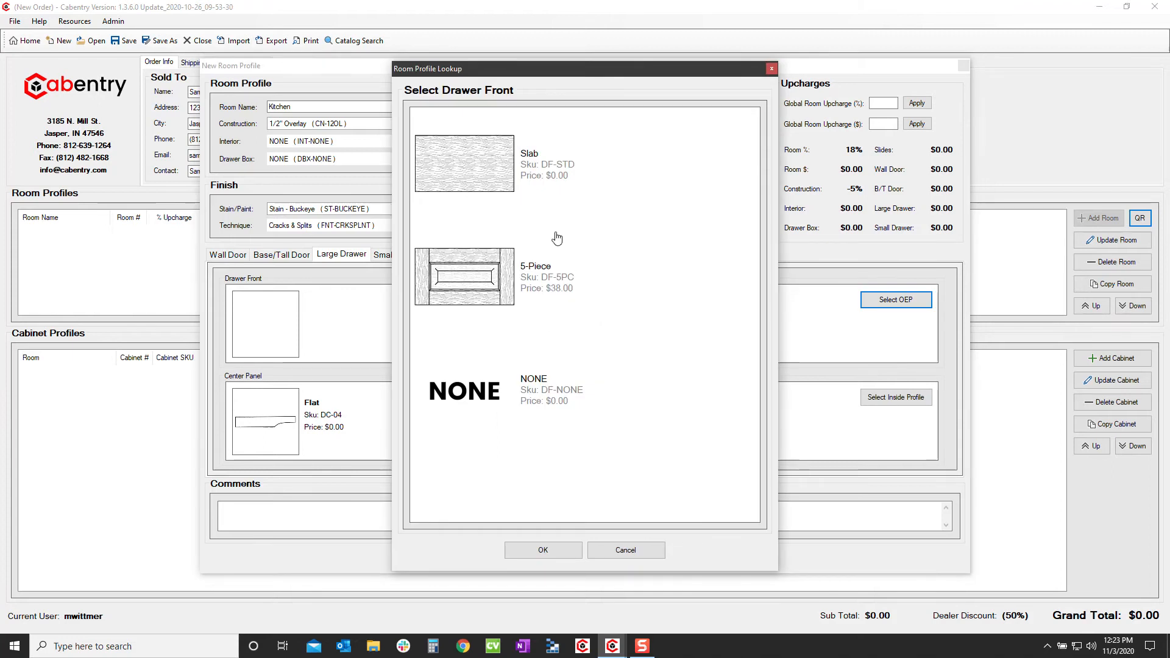
double_click(491, 161)
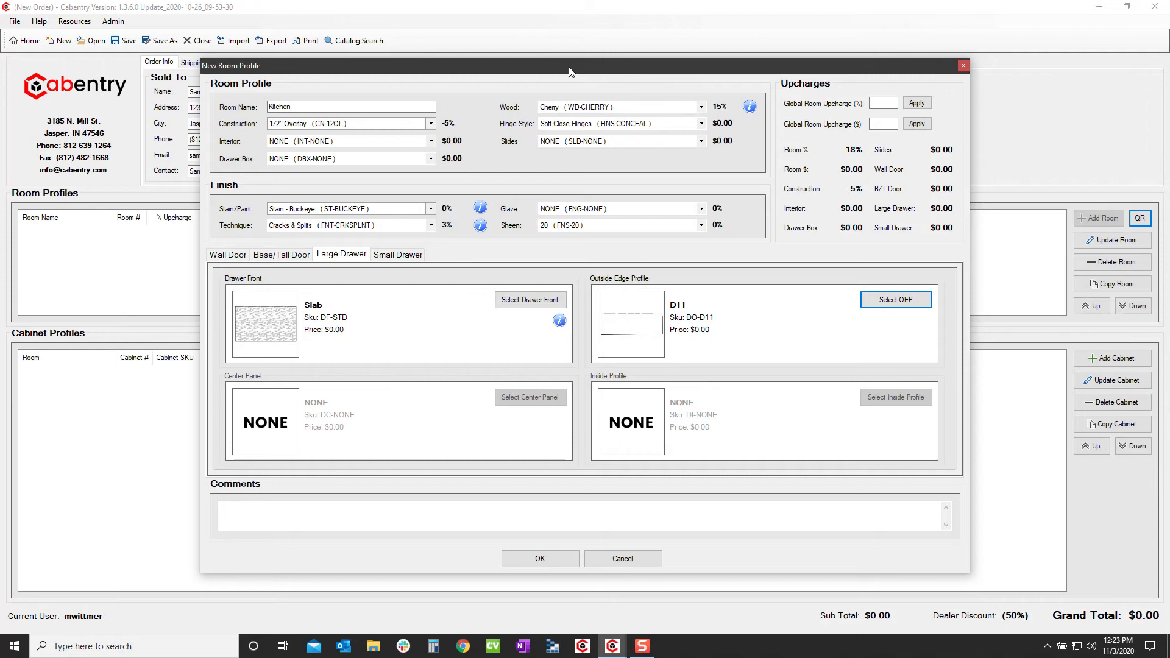
click(542, 557)
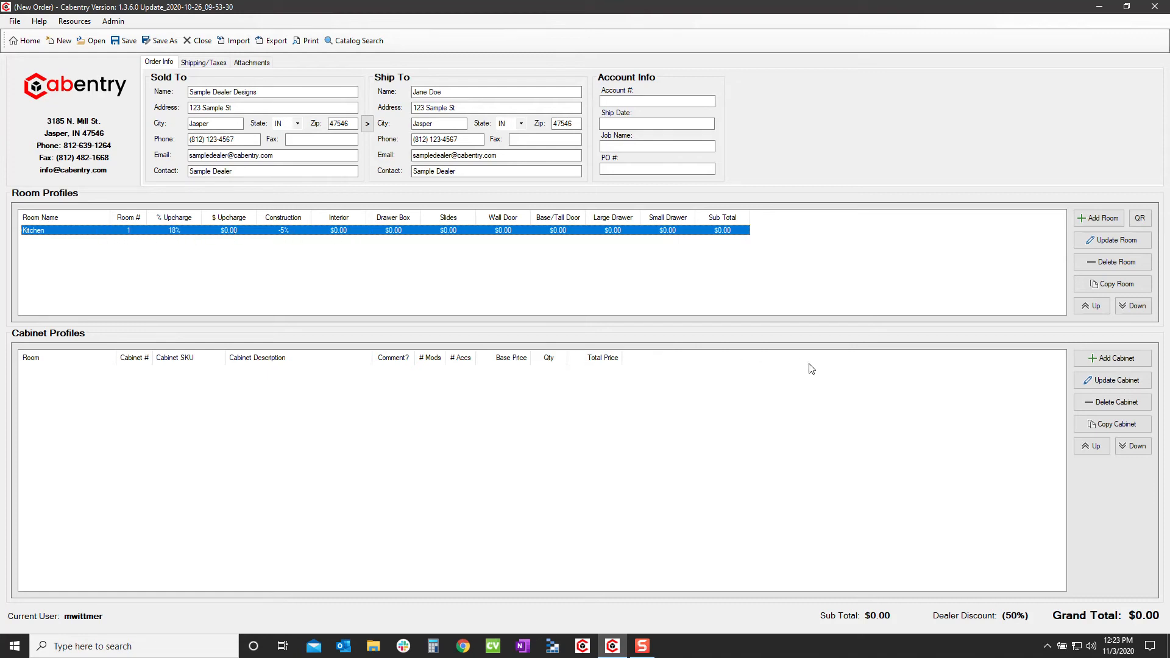
click(1116, 363)
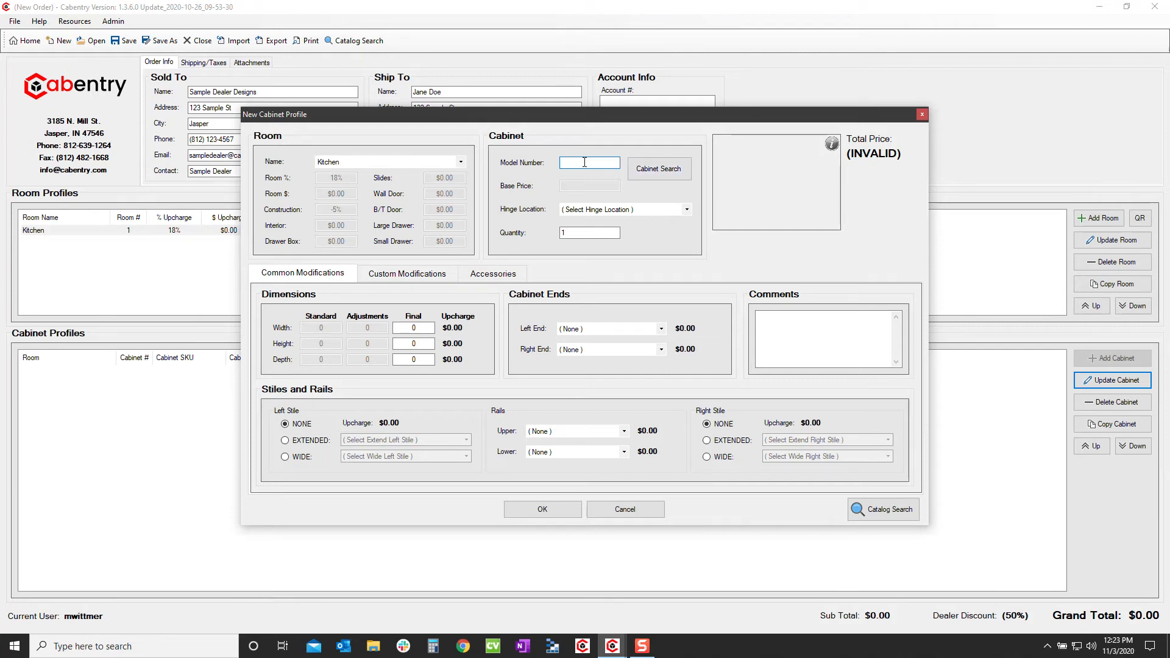
text(b)
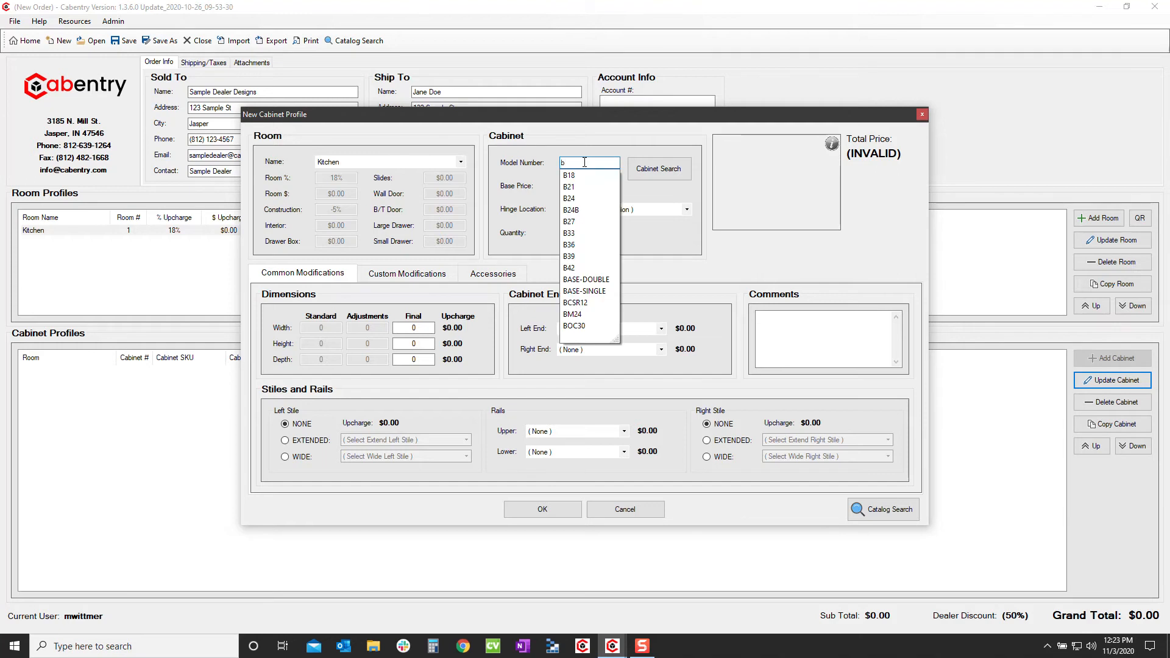
text(2)
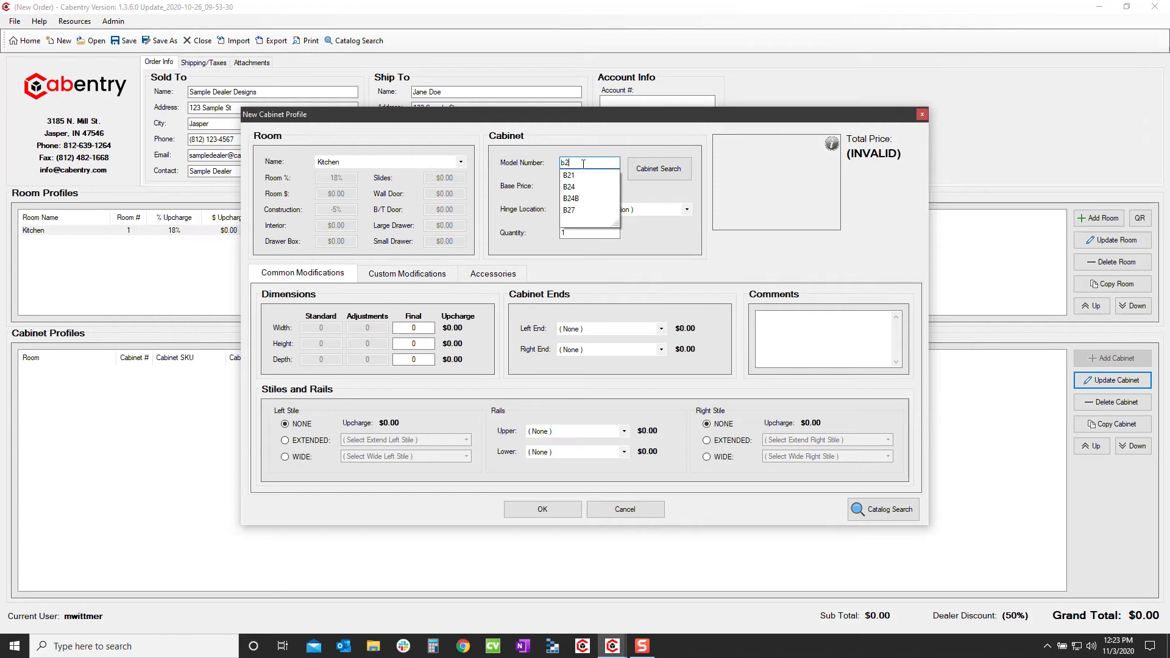
click(569, 187)
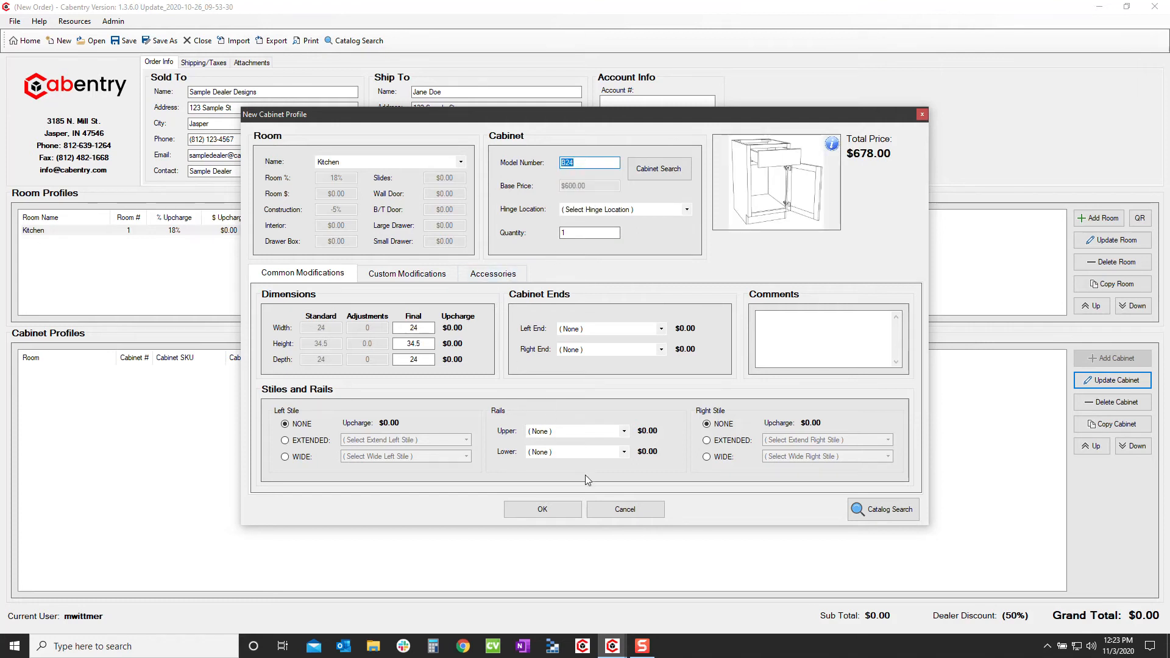
click(618, 513)
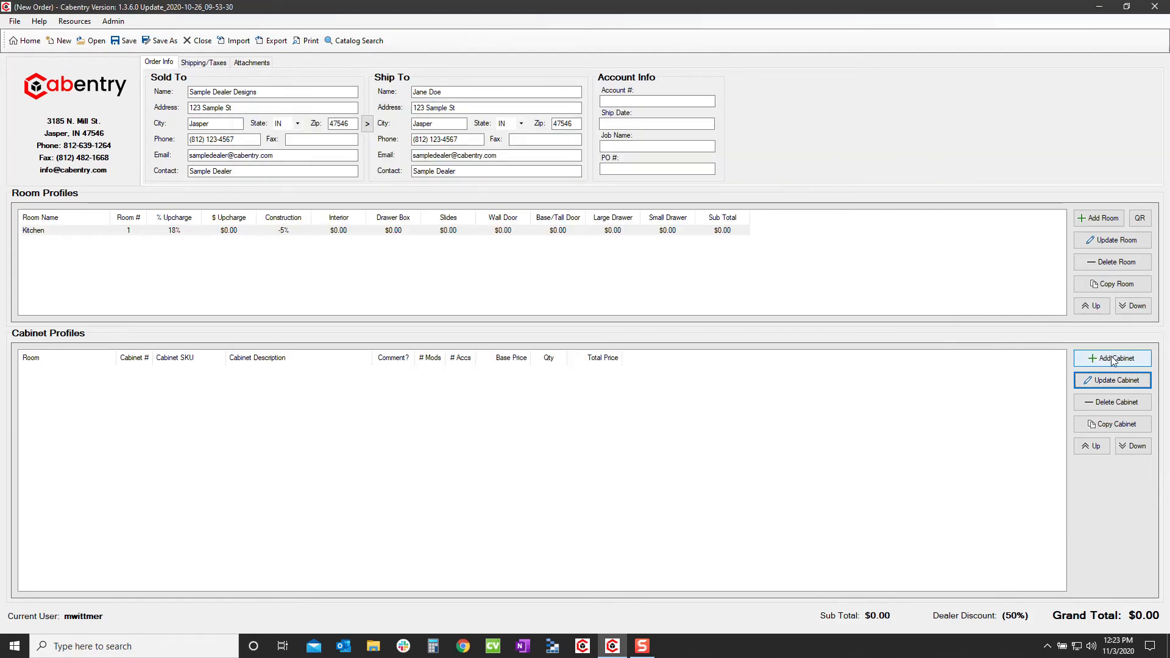
Step: Start a new Kitchen cabinet, find the B21 base cabinet with the Base filter, and set its hinge location to Left
click(1114, 359)
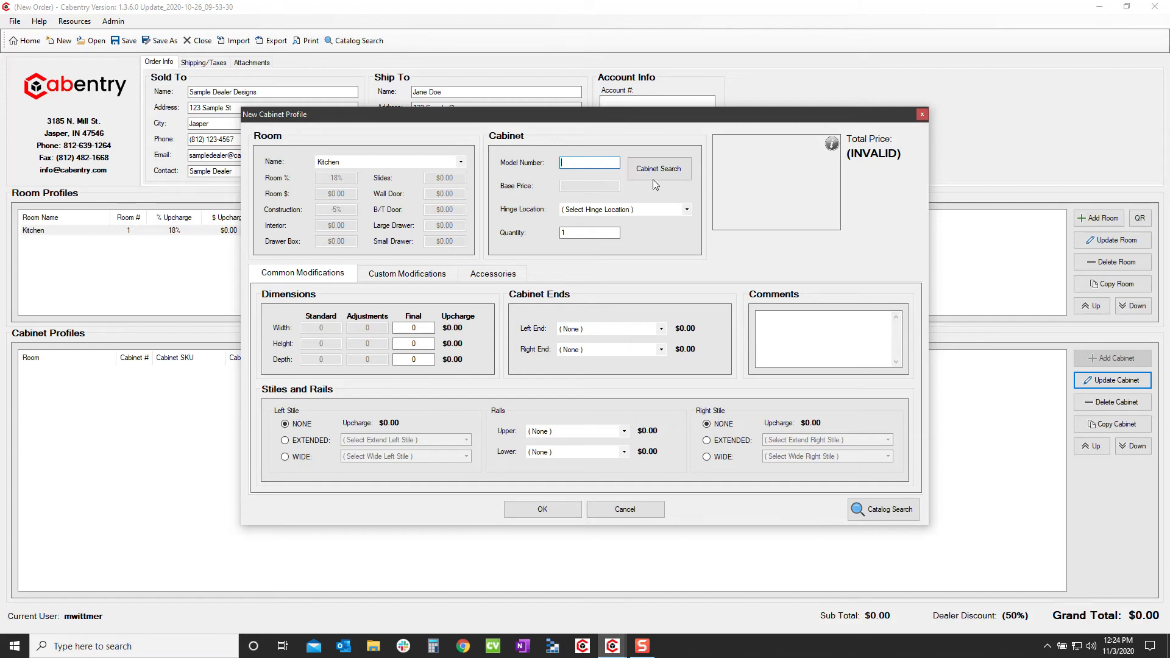
click(667, 172)
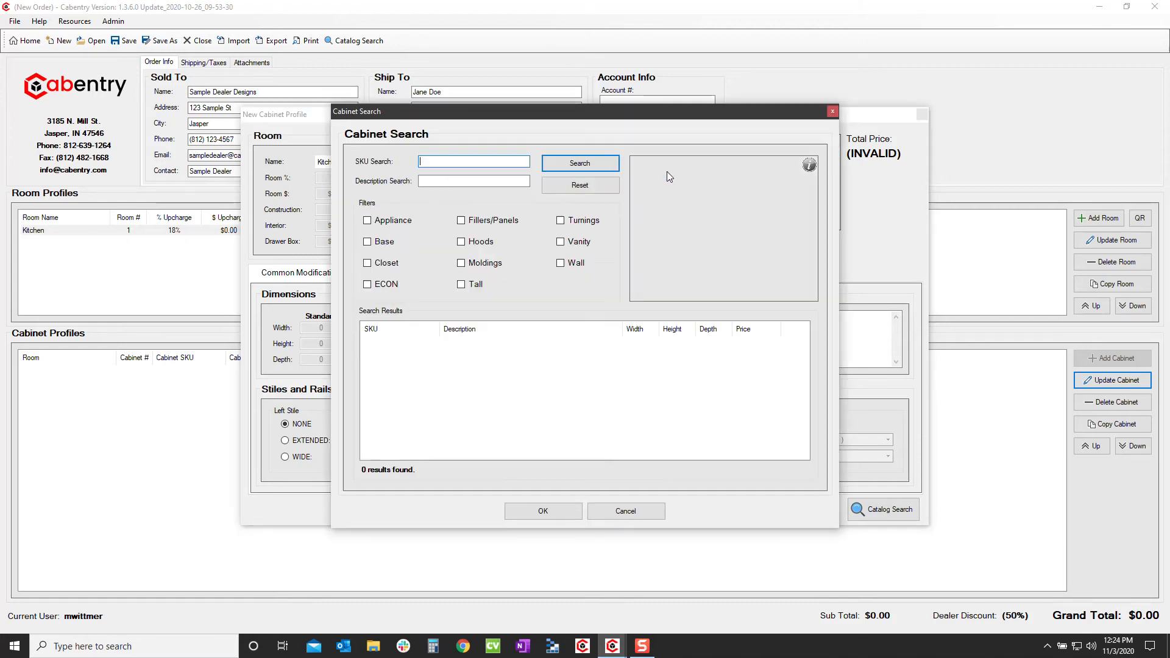
click(368, 242)
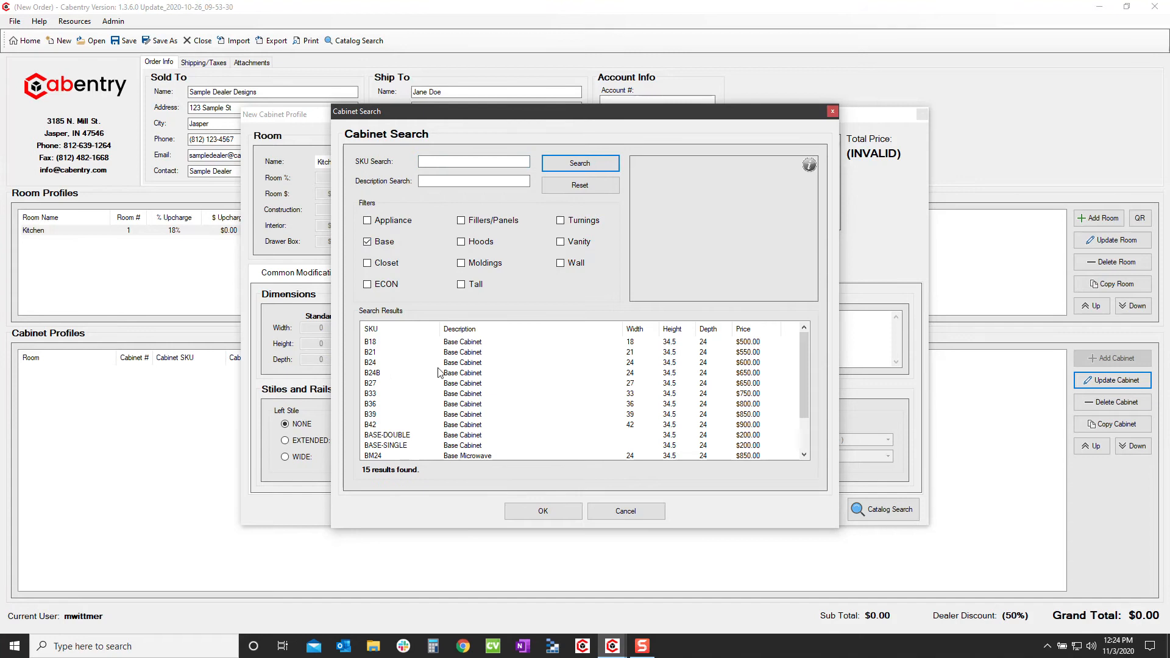
click(458, 356)
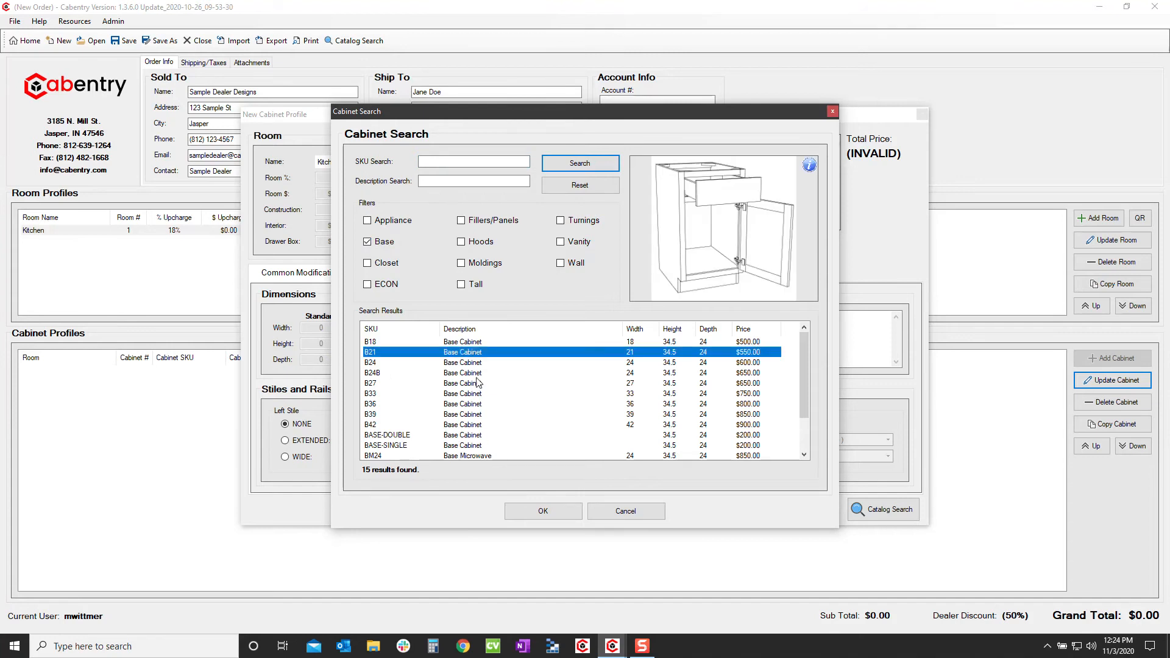
click(435, 185)
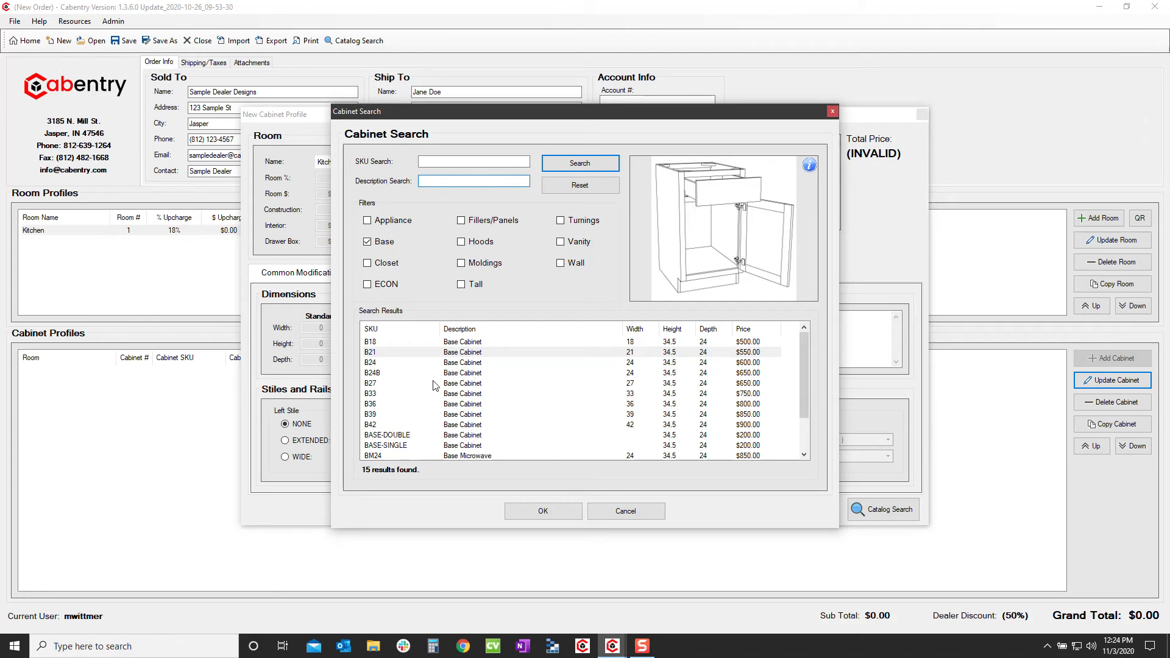
click(417, 354)
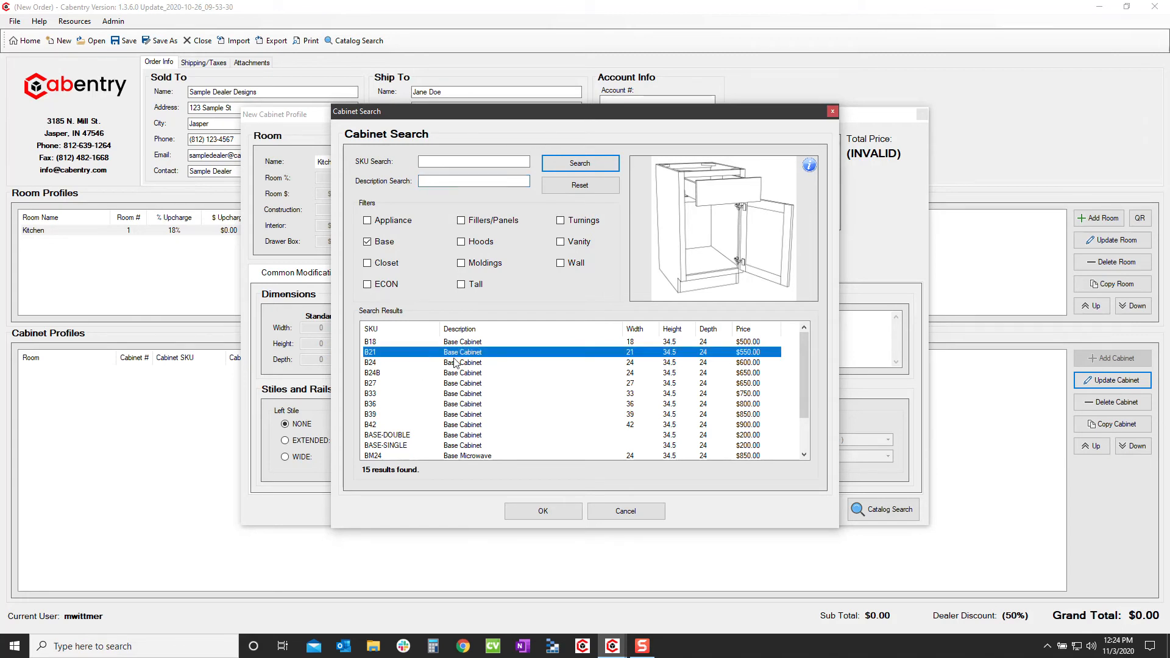
click(536, 512)
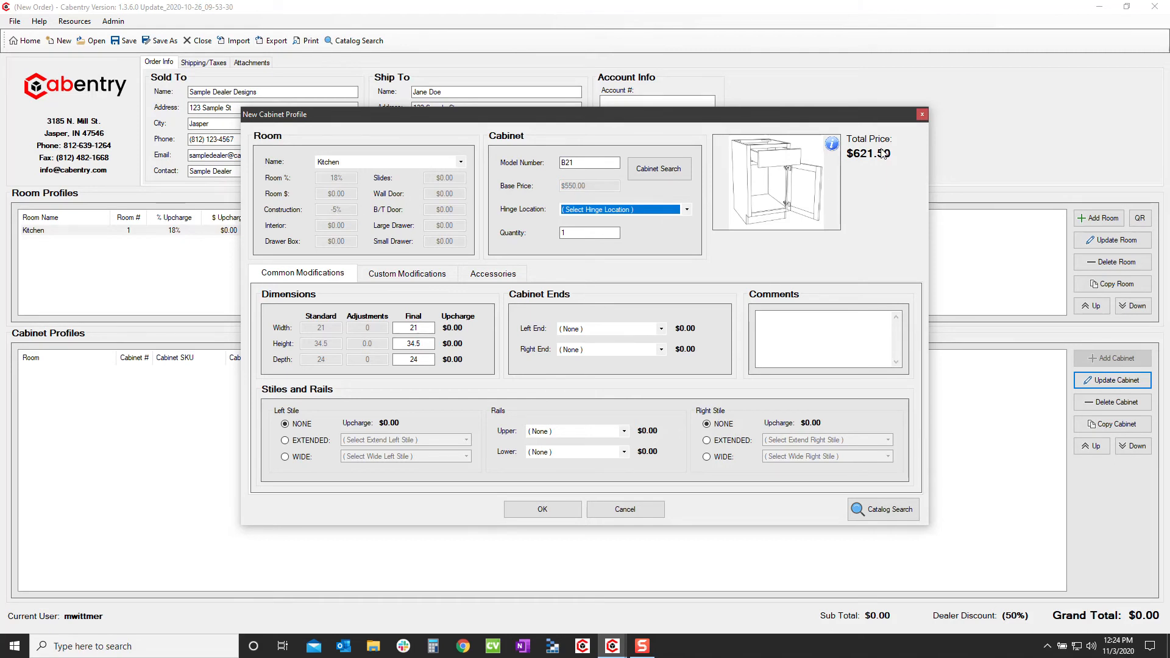
click(611, 210)
click(600, 228)
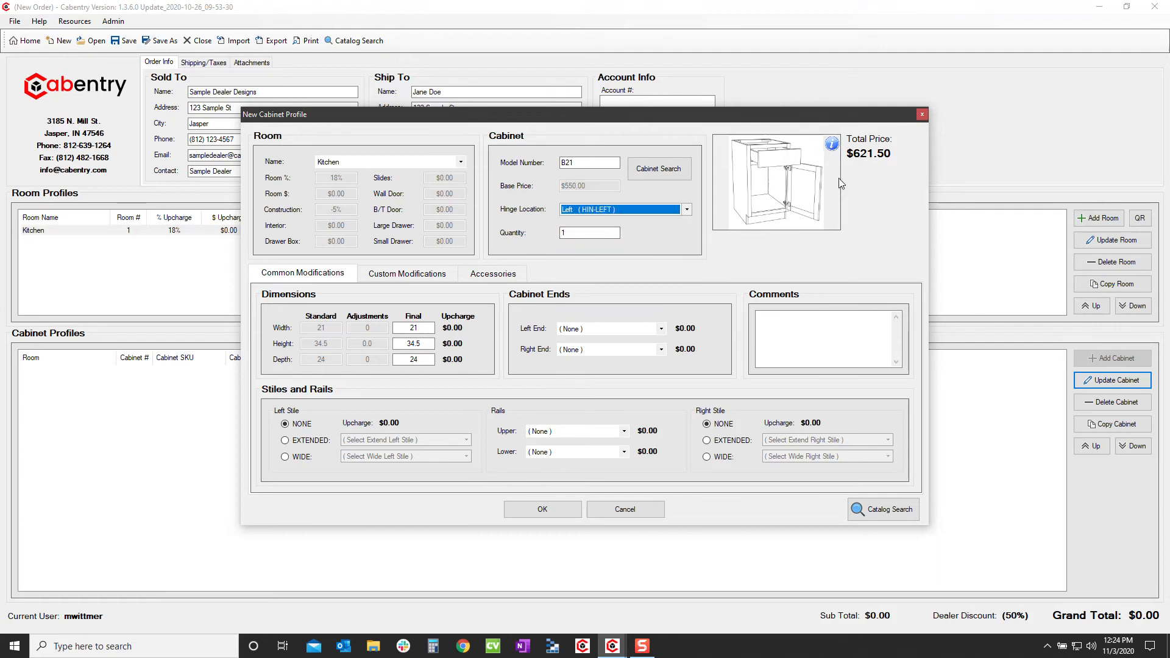
Step: Try final cabinet widths of 20.875 and 24, and restore the width to 21
click(425, 329)
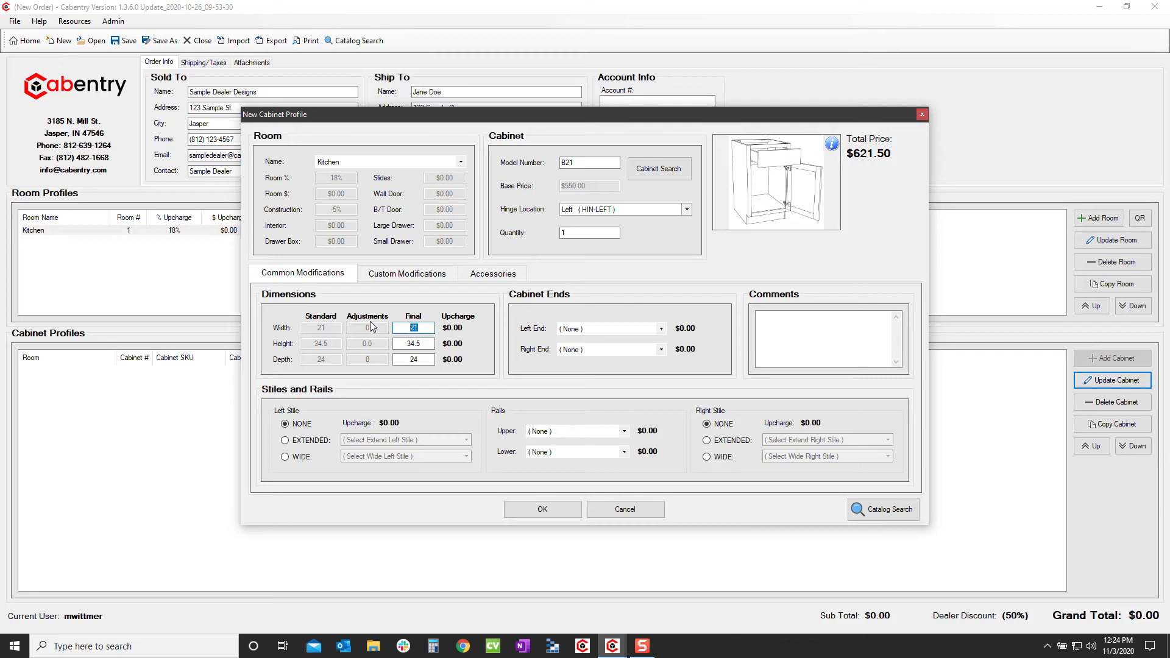
text(20.875)
key(Return)
text(24)
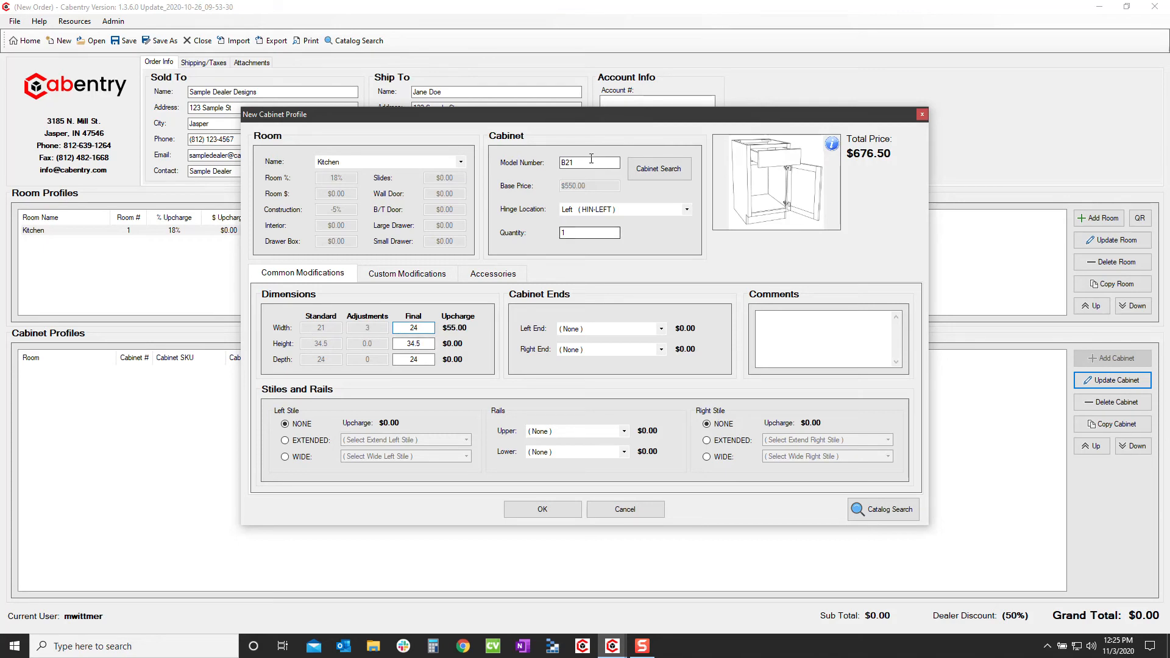
drag(433, 327, 385, 330)
text(2)
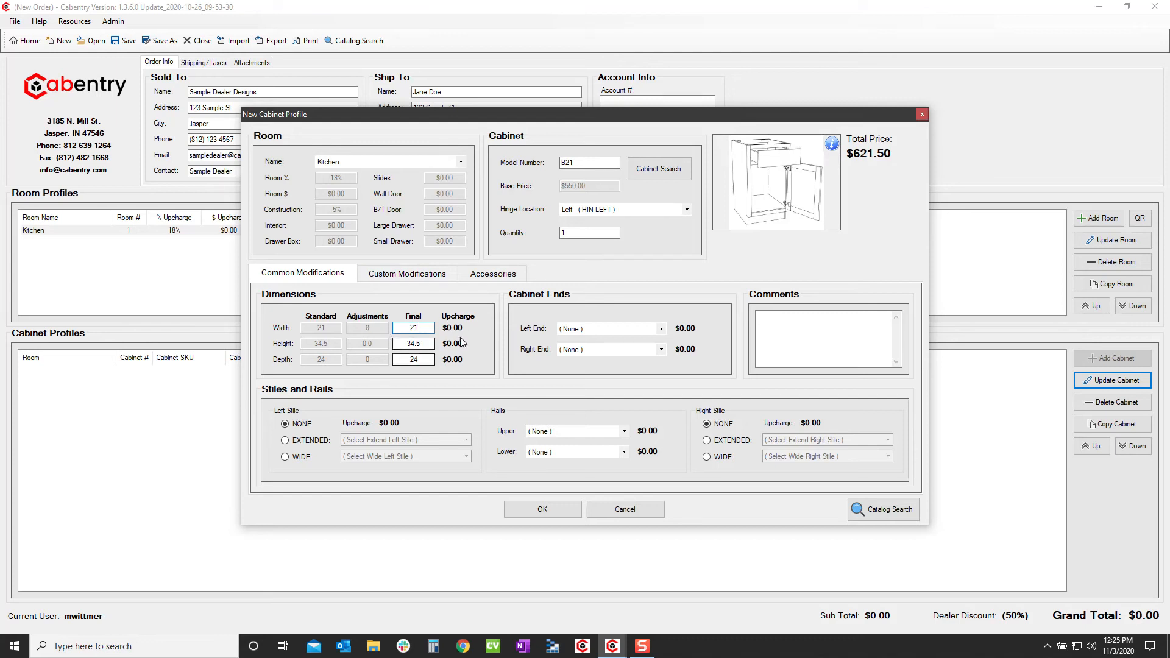
Step: Set the cabinet's left end to Flush Finished End
click(610, 327)
click(611, 356)
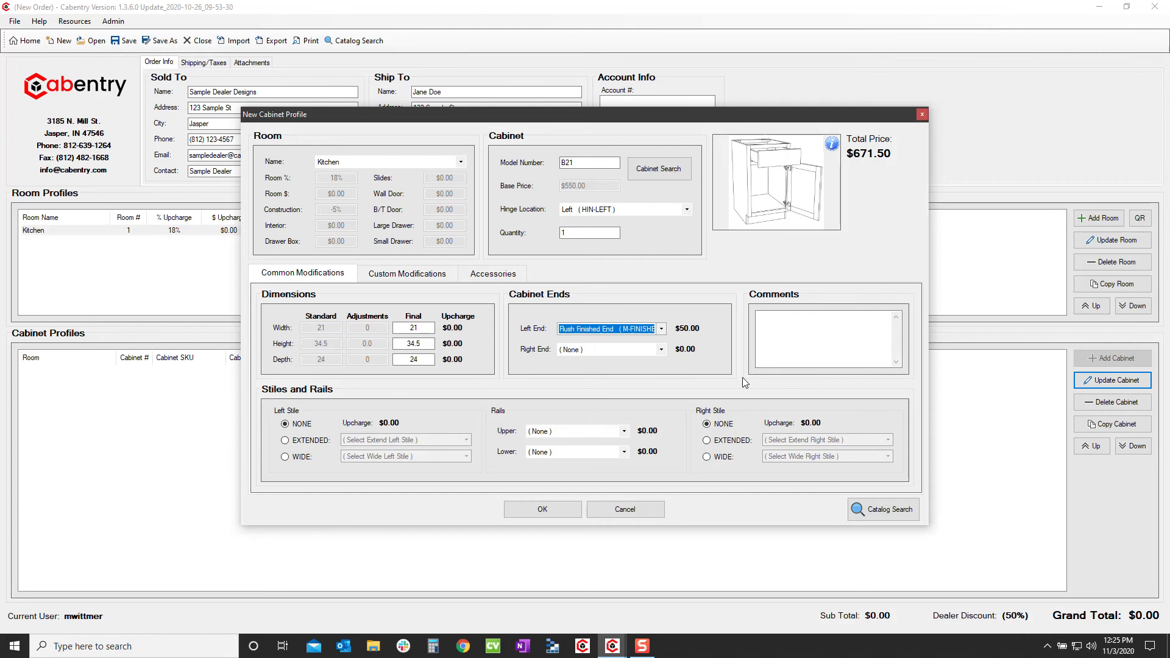
click(407, 275)
click(858, 307)
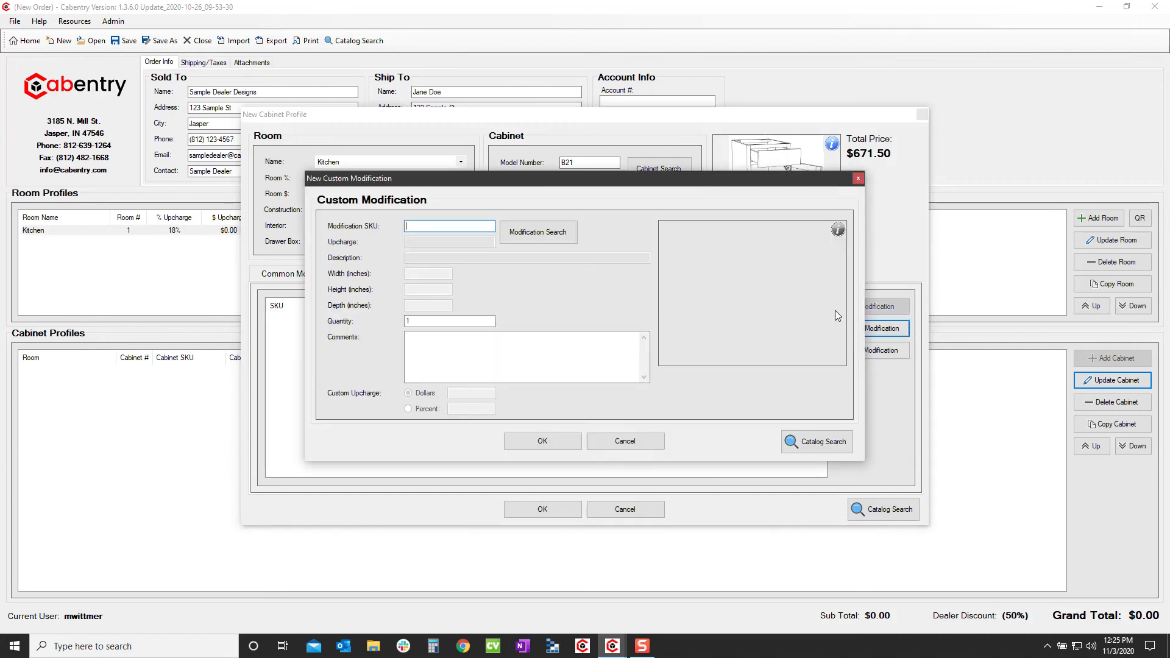
click(602, 442)
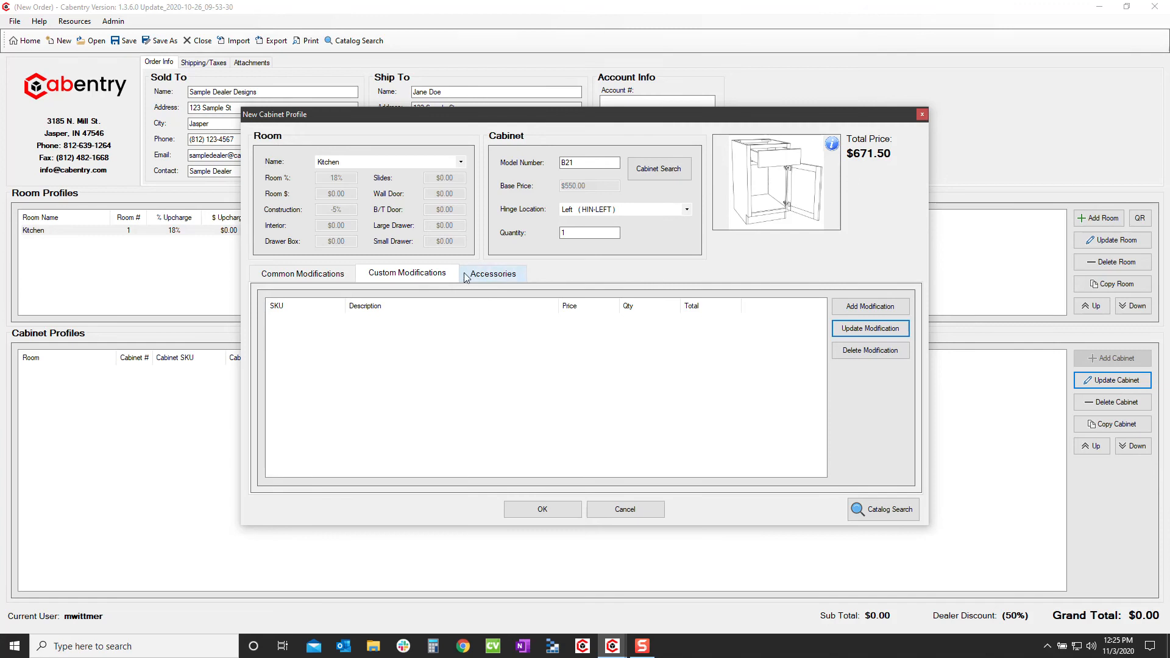
click(338, 278)
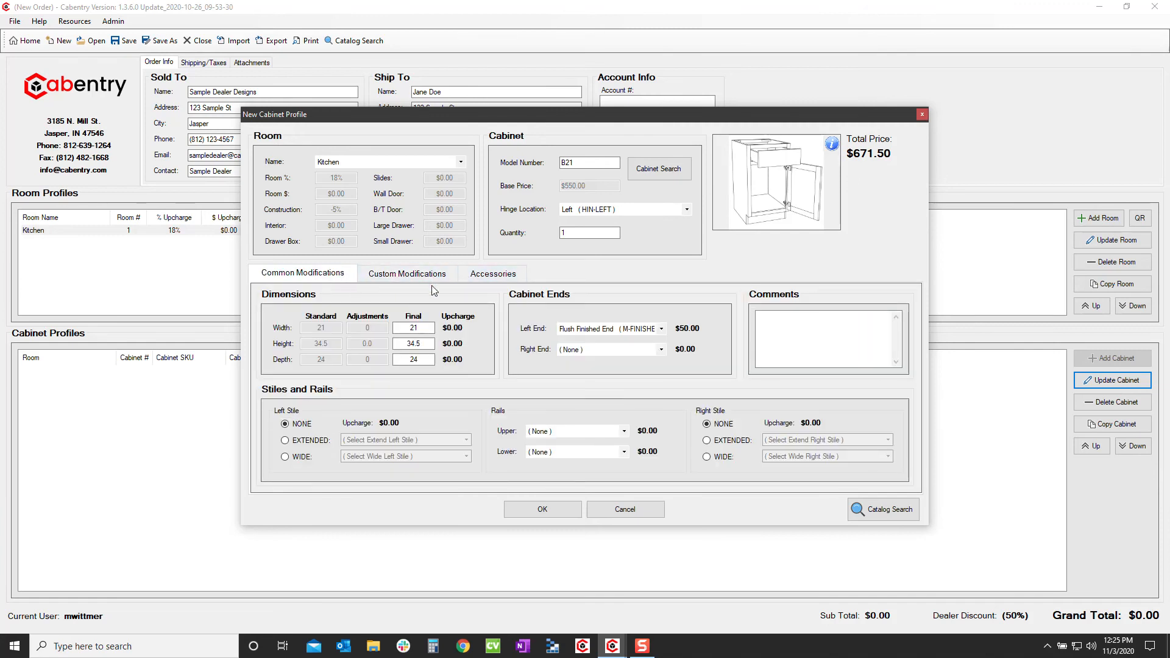
click(412, 276)
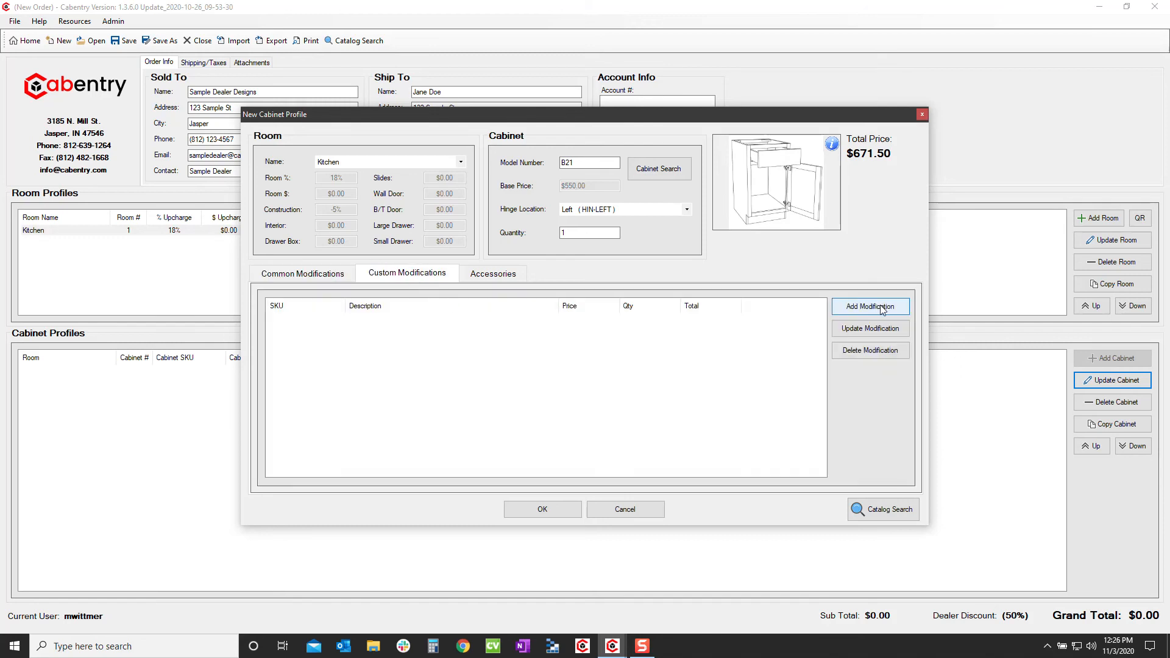
Step: Start a new accessory for the B21 cabinet and bring up the accessory search
click(490, 279)
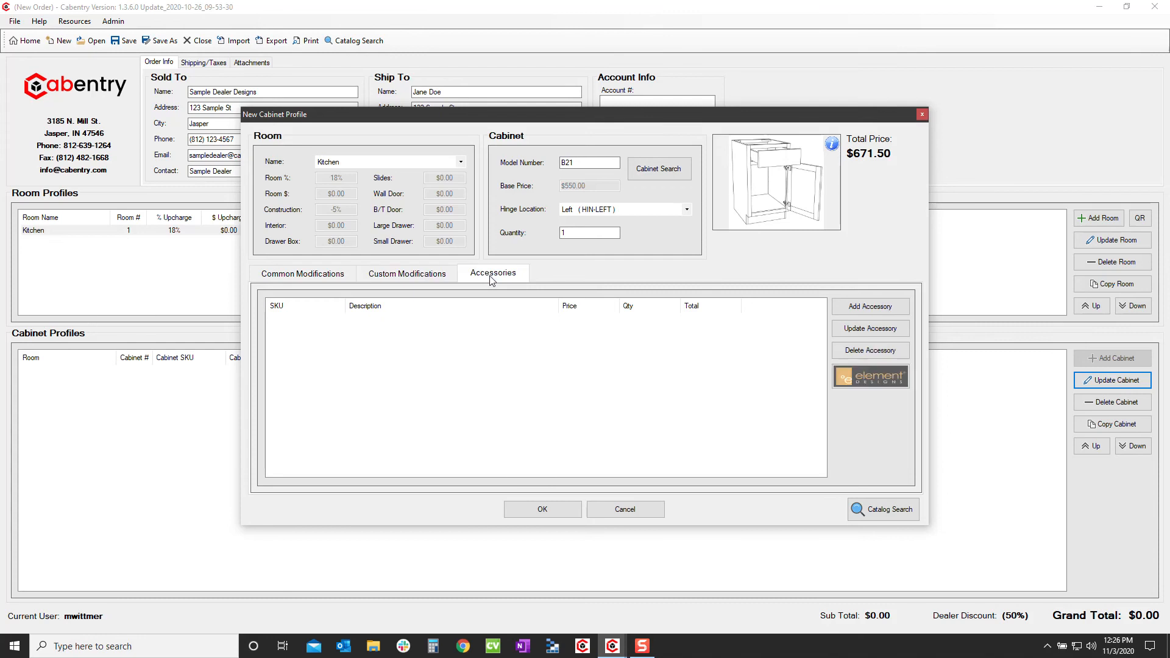
click(880, 307)
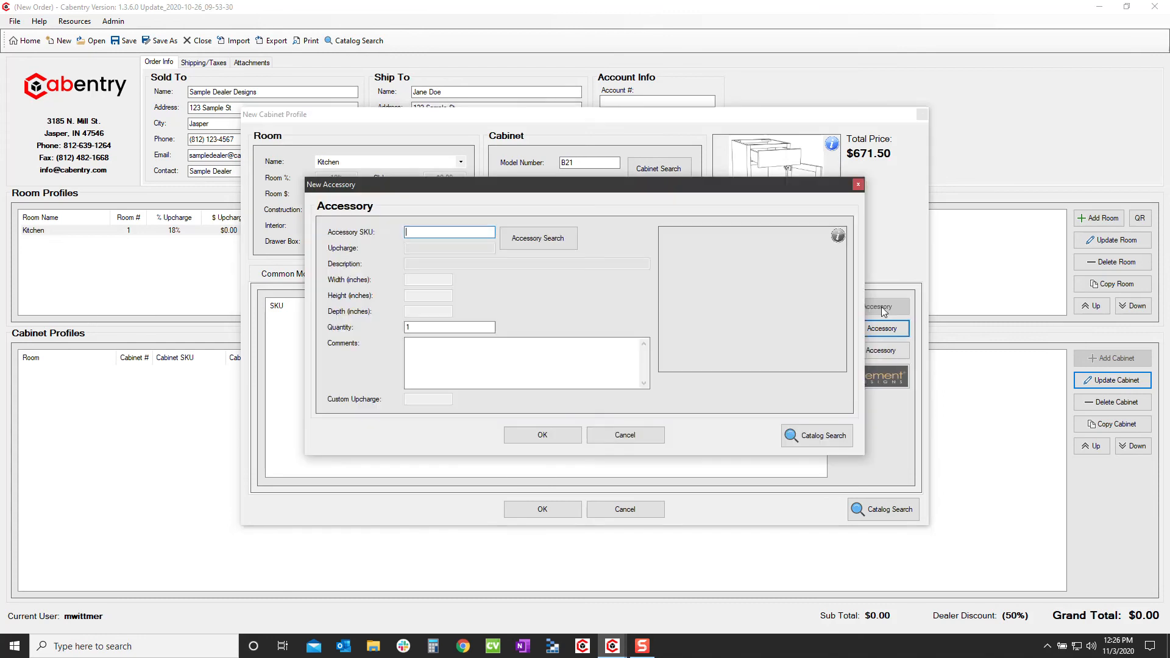
click(561, 243)
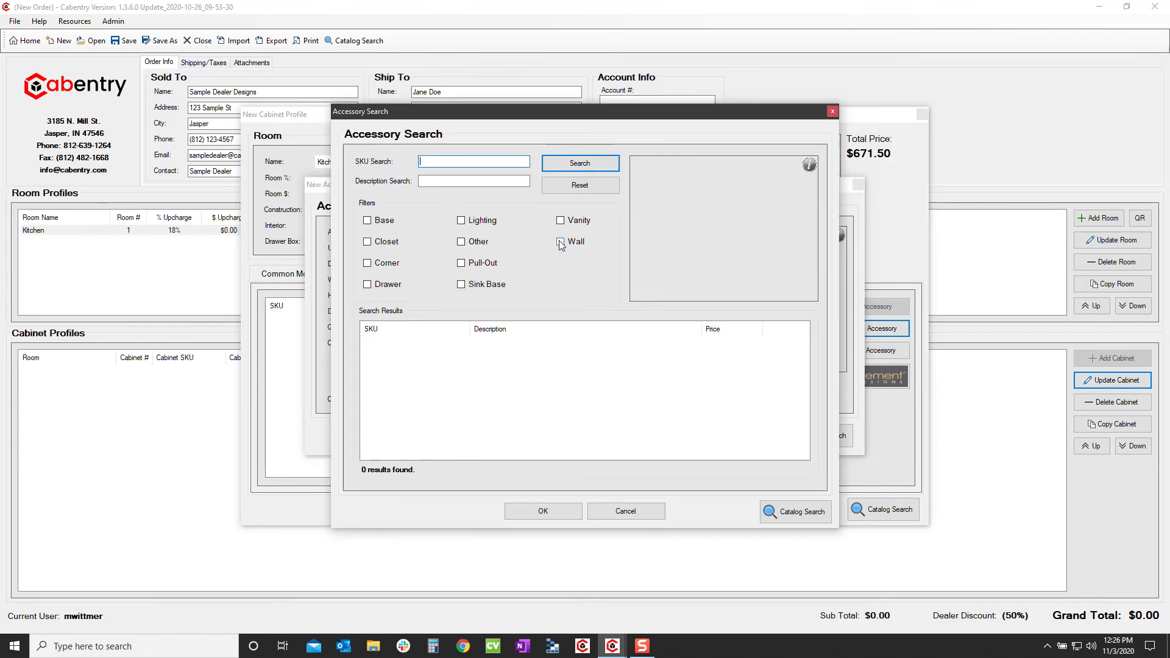
Step: Examine the accessories offered under the Base and Wall filters, previewing the waste pullouts and the adjustable spice racks
click(378, 224)
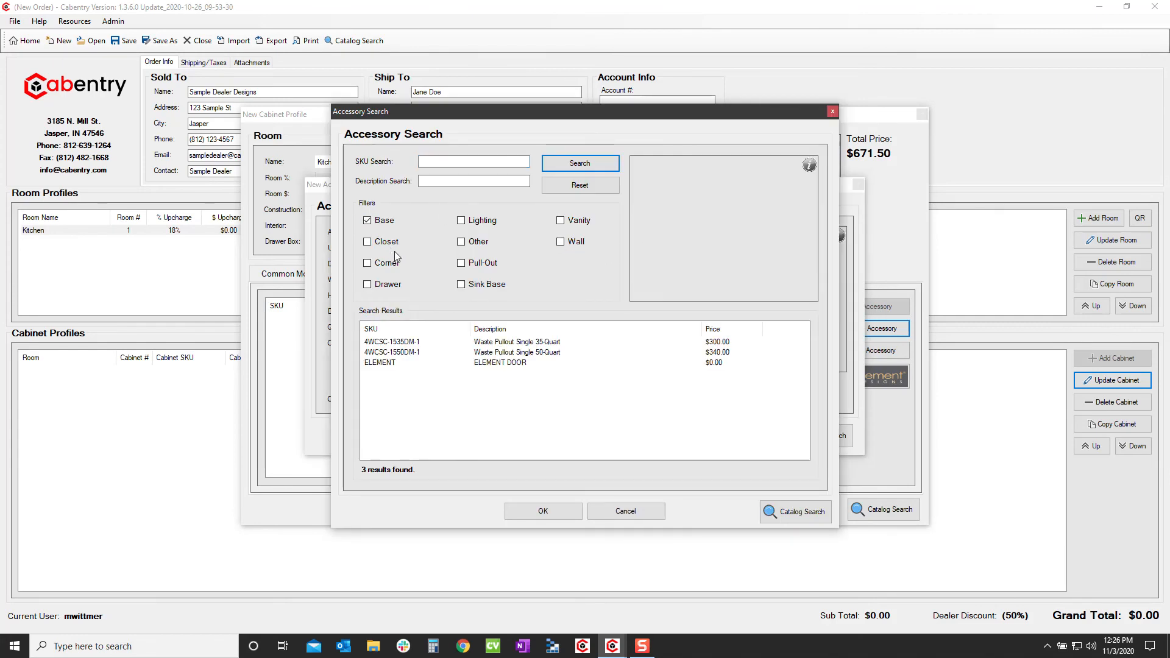
click(528, 345)
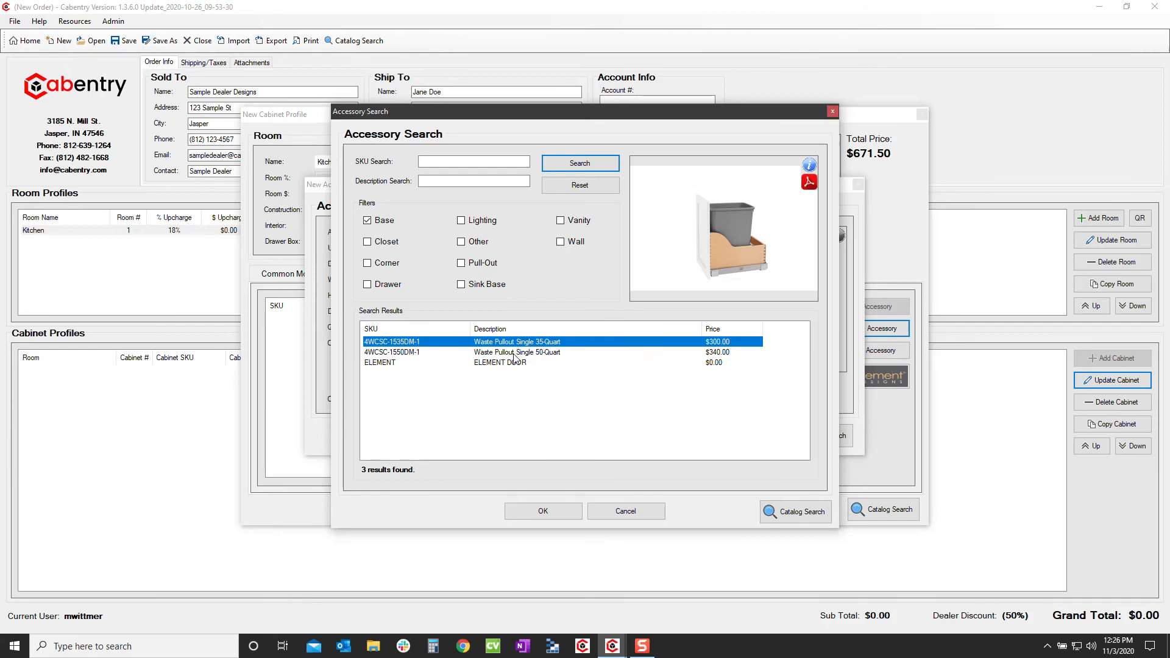
click(516, 354)
click(367, 221)
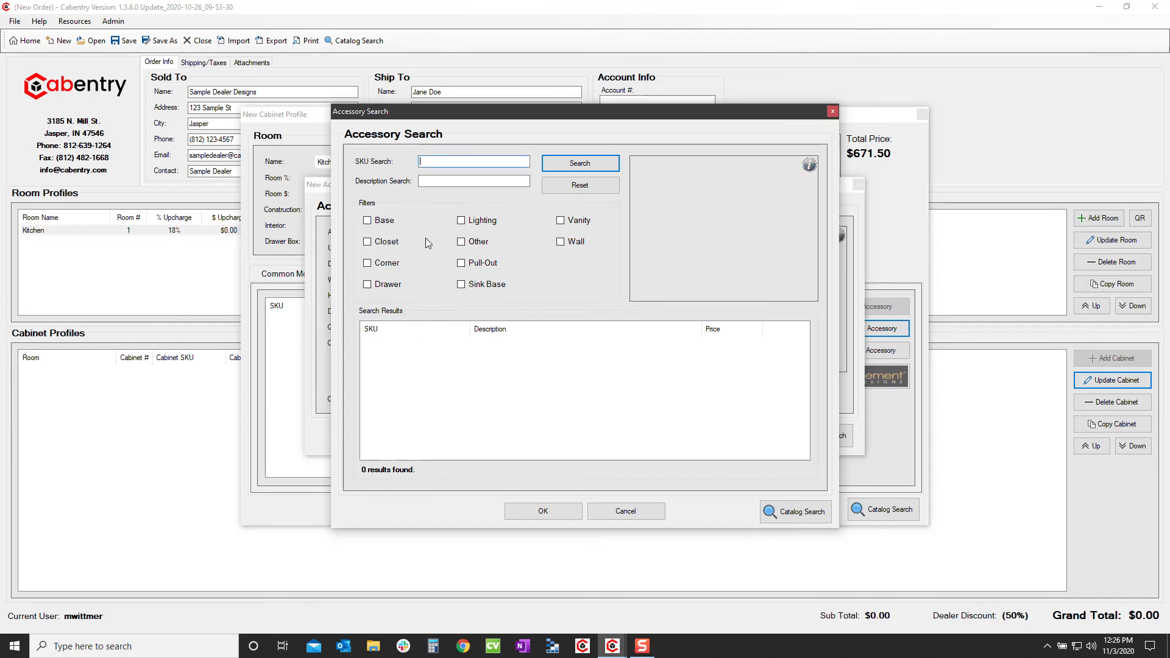
click(561, 242)
click(508, 342)
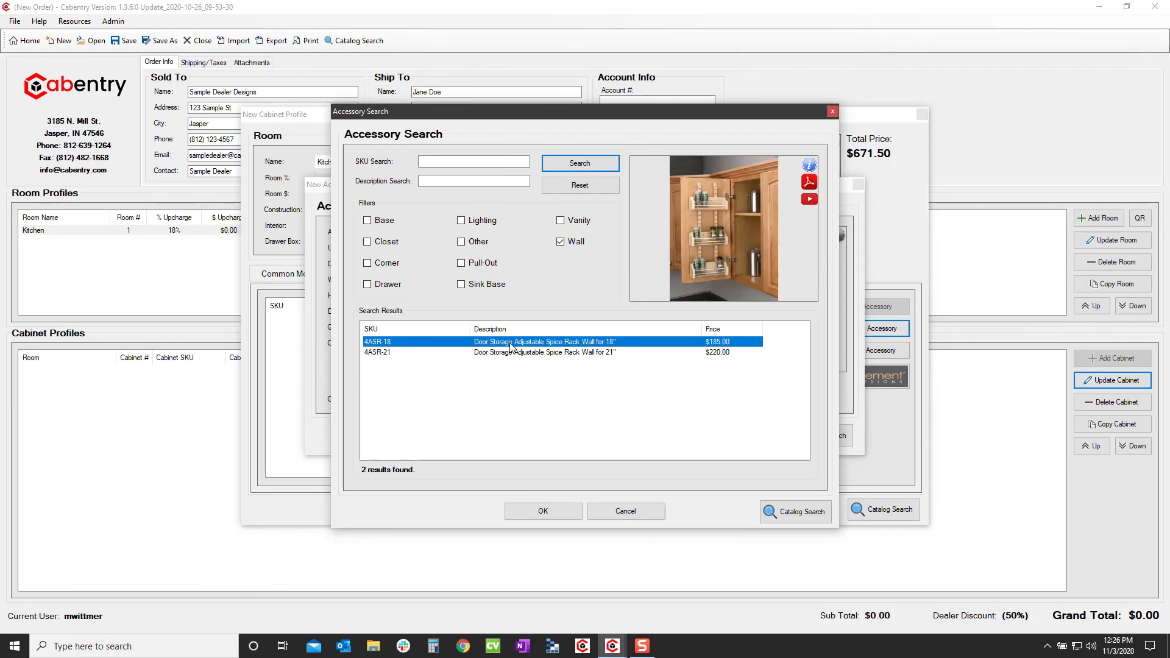
click(510, 353)
click(560, 242)
Step: Filter the accessories by Base and choose the 4WCSC-1535DM-1 Waste Pullout Single 35-Quart
click(367, 221)
click(538, 344)
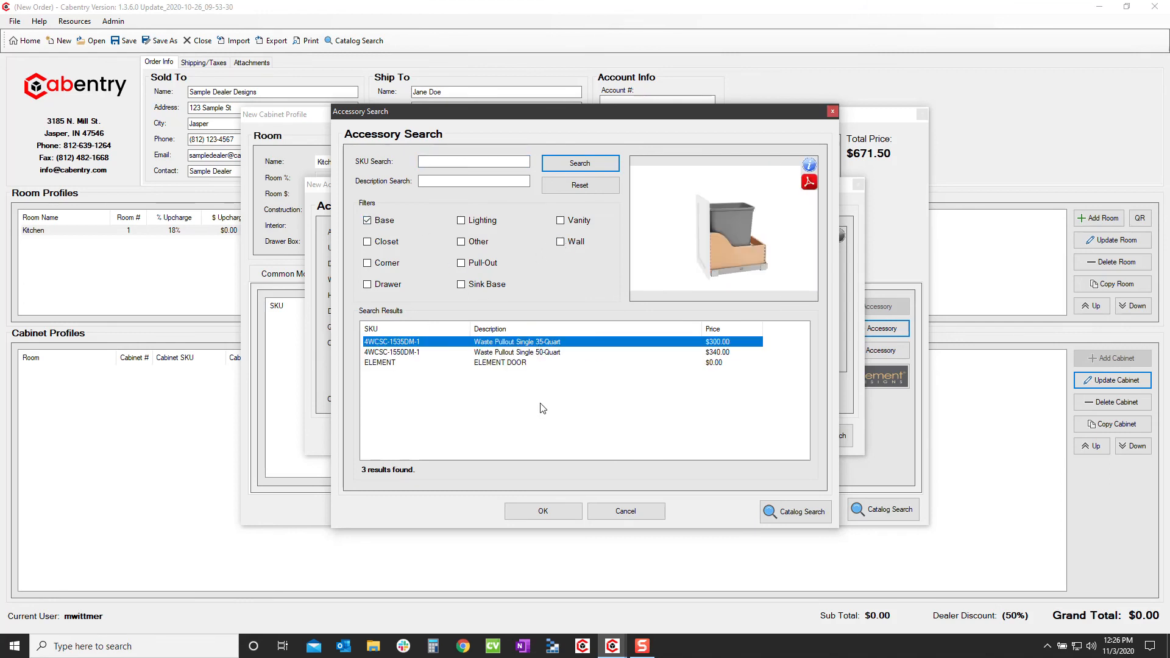
click(529, 513)
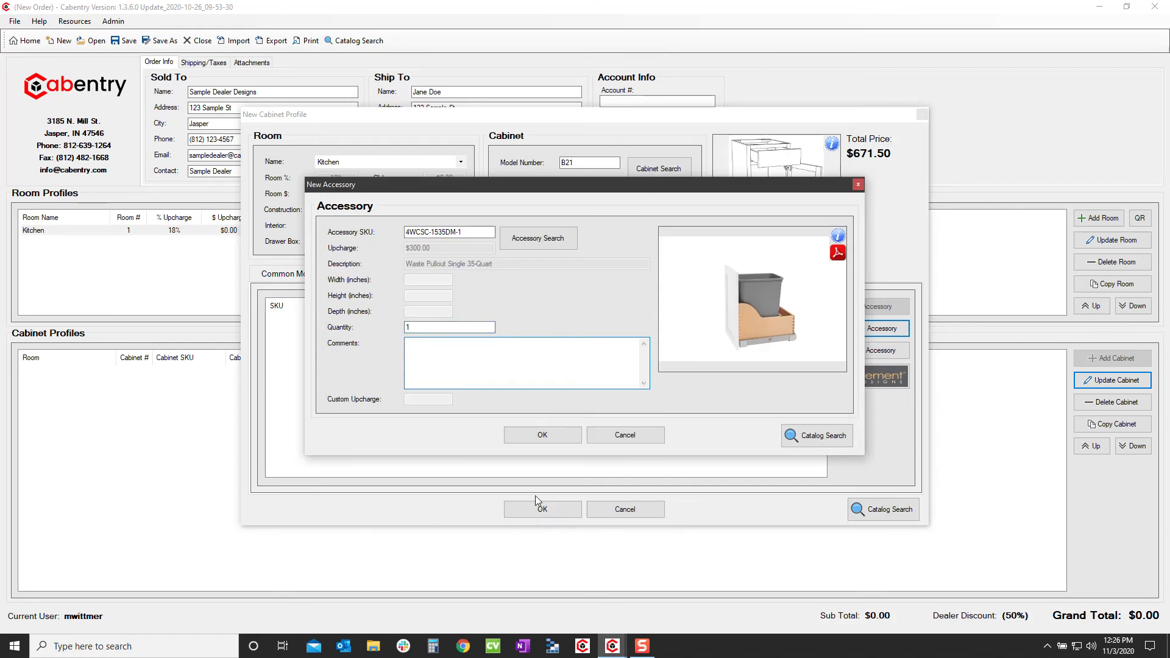
Step: View the waste pullout's PDF document and close the viewer
click(839, 259)
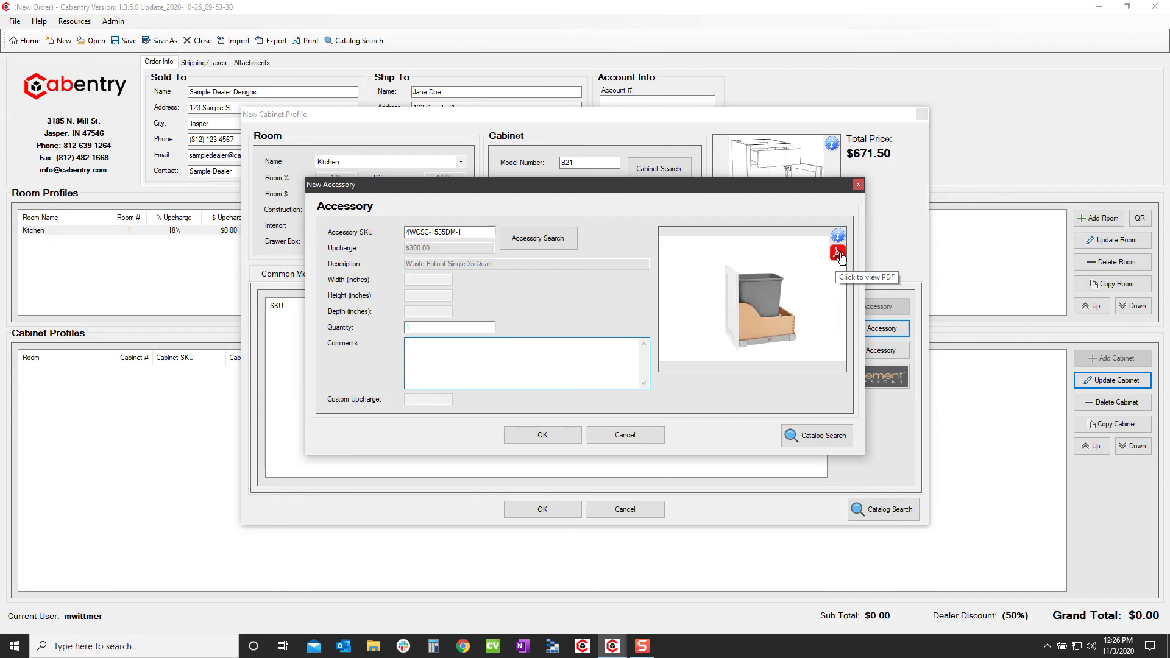
click(838, 254)
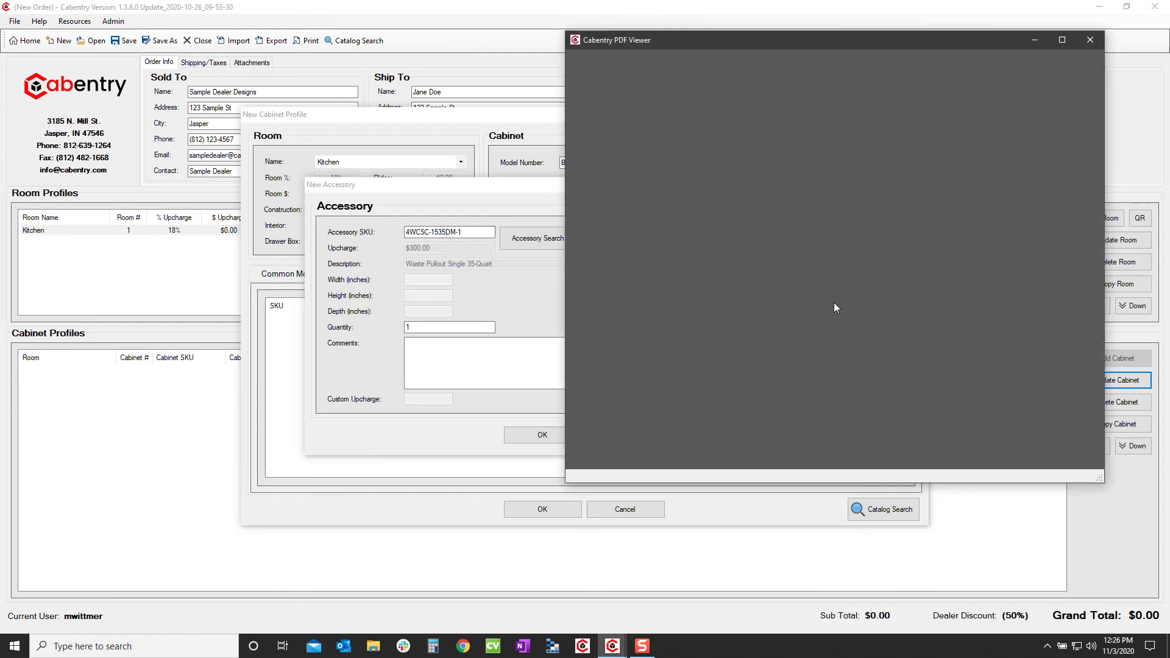
scroll(874, 211, down, 9)
scroll(892, 268, up, 6)
scroll(893, 268, up, 2)
click(1090, 40)
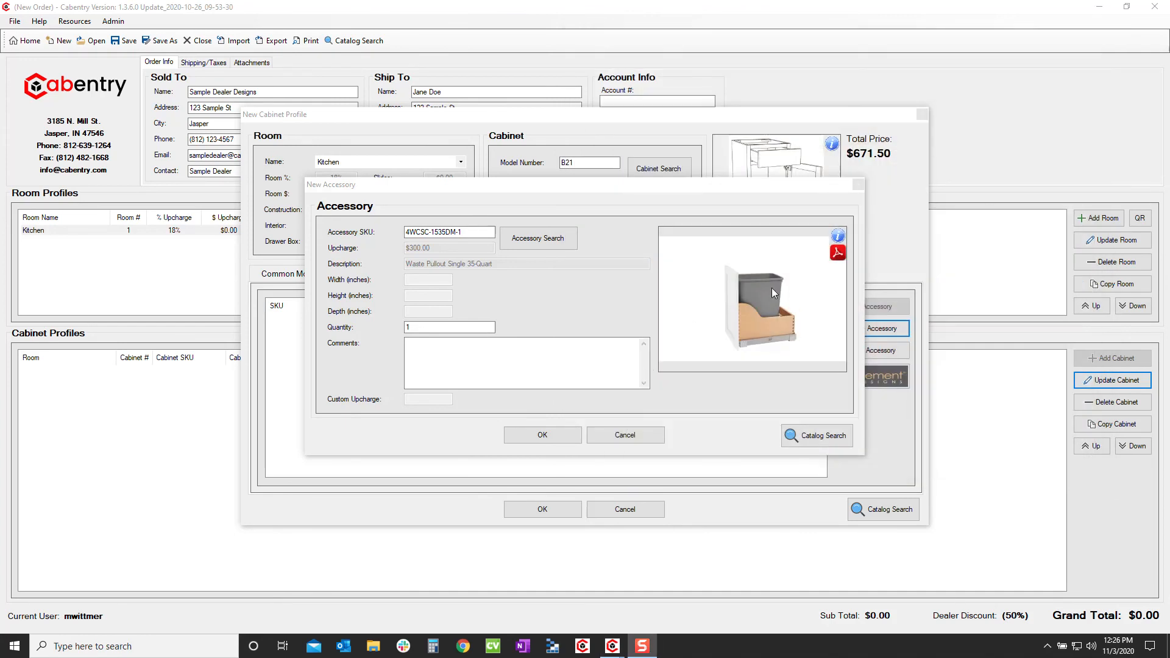
Step: Confirm the waste pullout accessory and save the B21 cabinet to the order
click(548, 434)
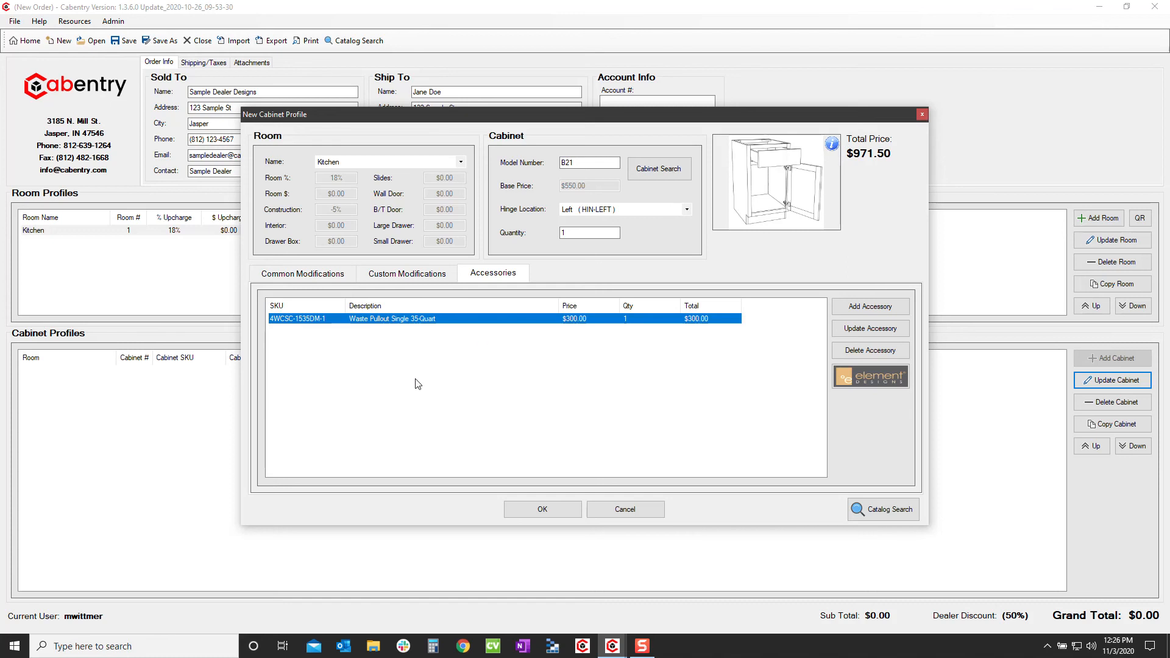
click(525, 510)
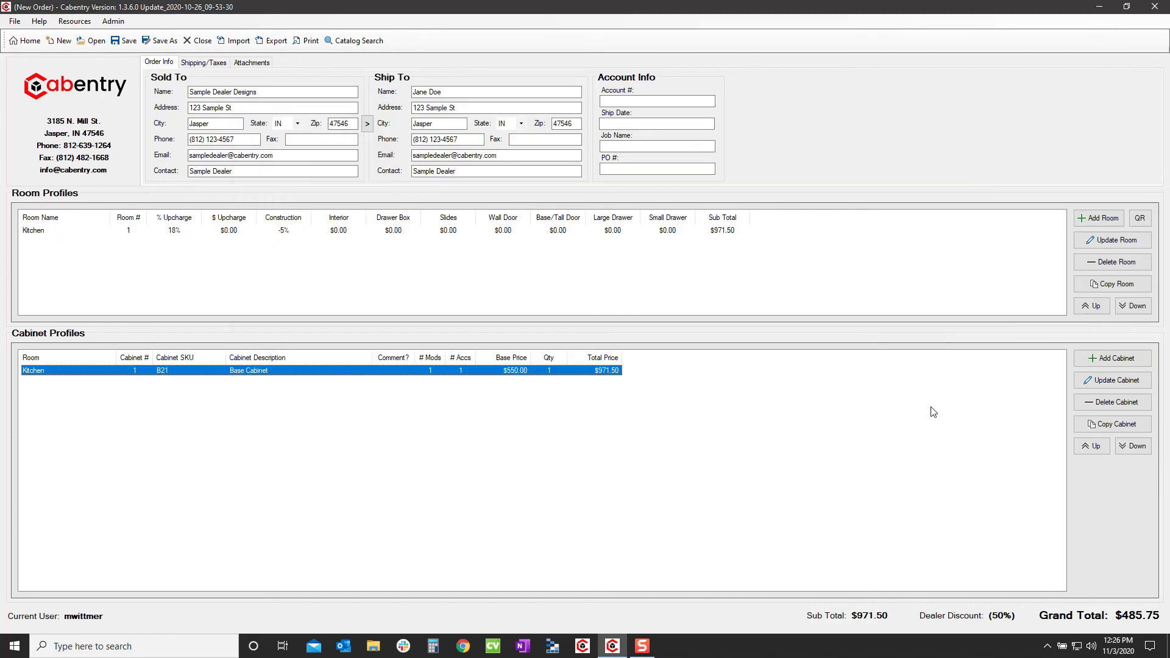
Step: Start a new W1812 wall cabinet in the Kitchen room with its hinge location set to Right (HIN-RIGHT)
click(1109, 361)
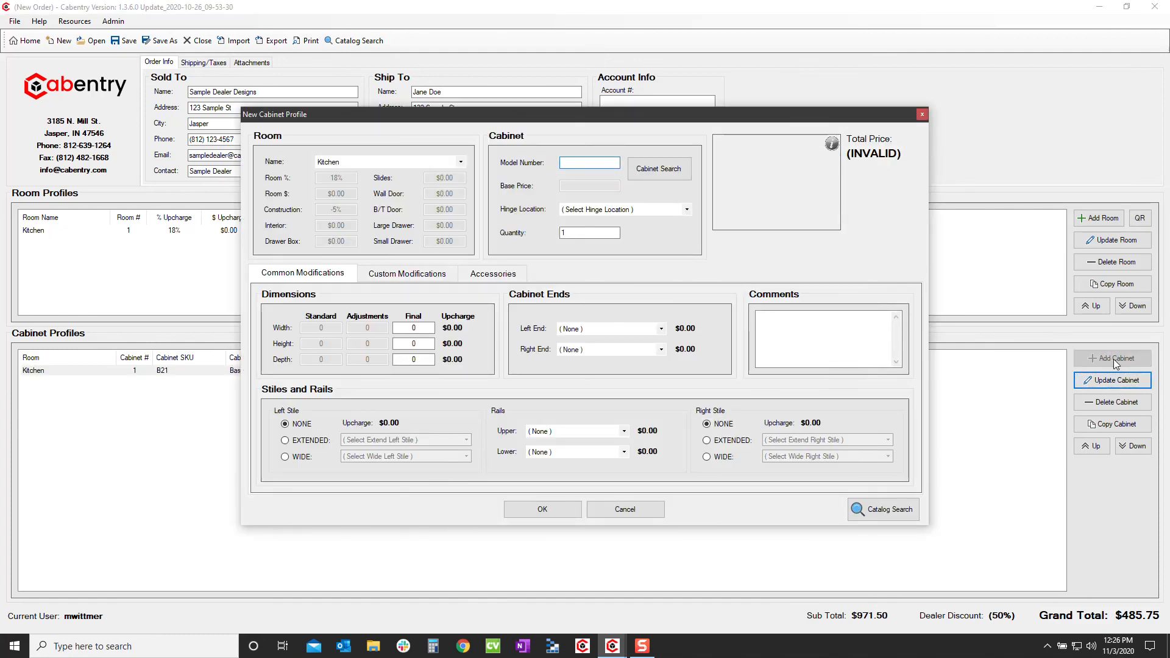
text(w)
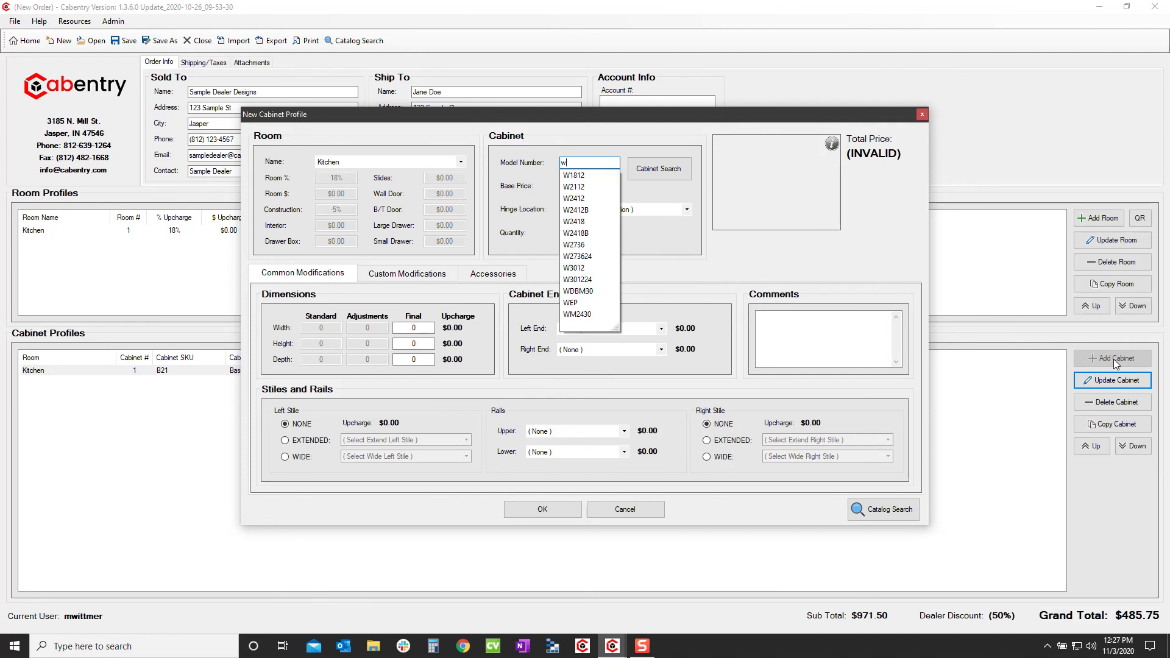
text(18)
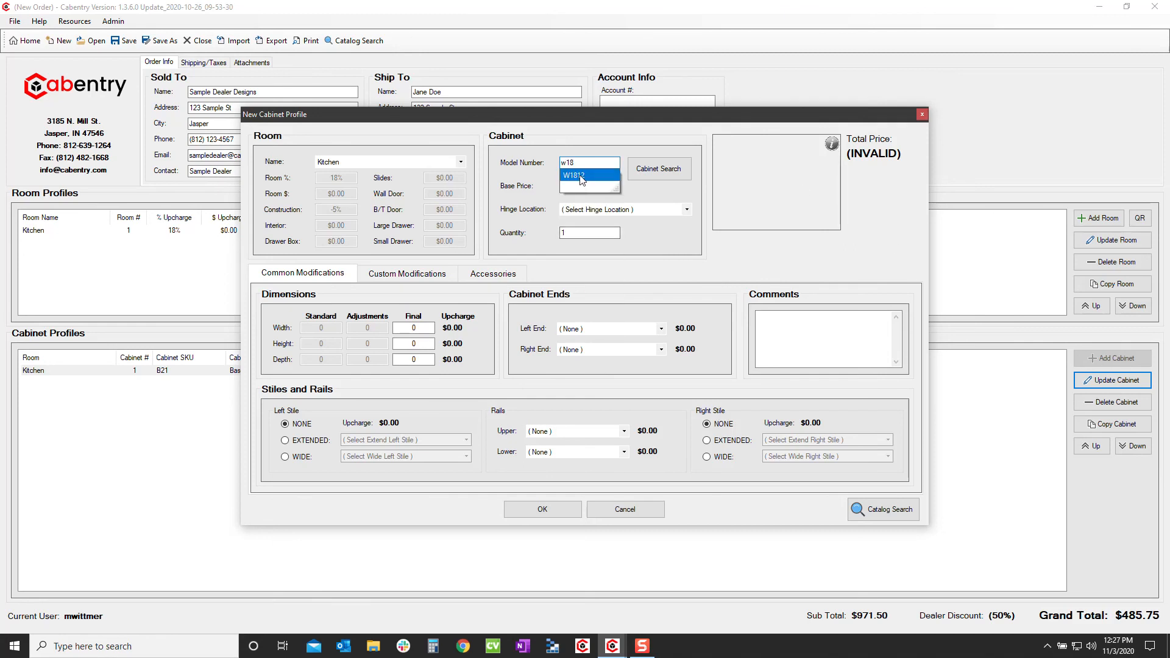
key(Return)
click(649, 209)
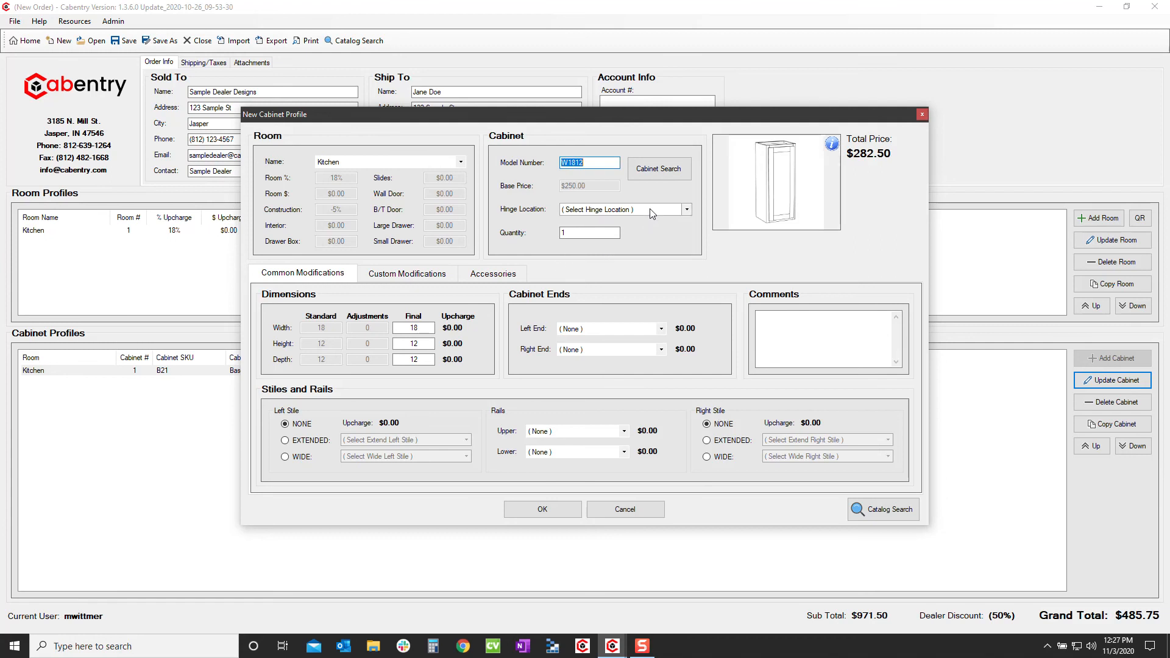
click(609, 236)
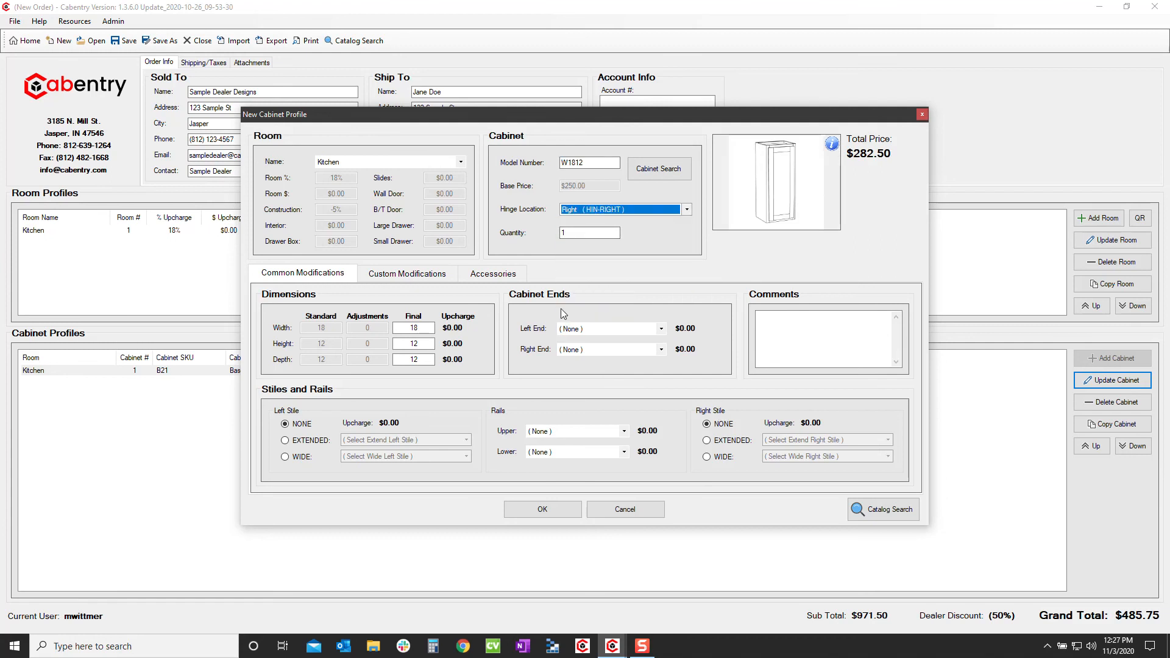
Step: Give the W1812 cabinet a Flush Finished End on its right end and save it to the order
click(593, 349)
click(587, 377)
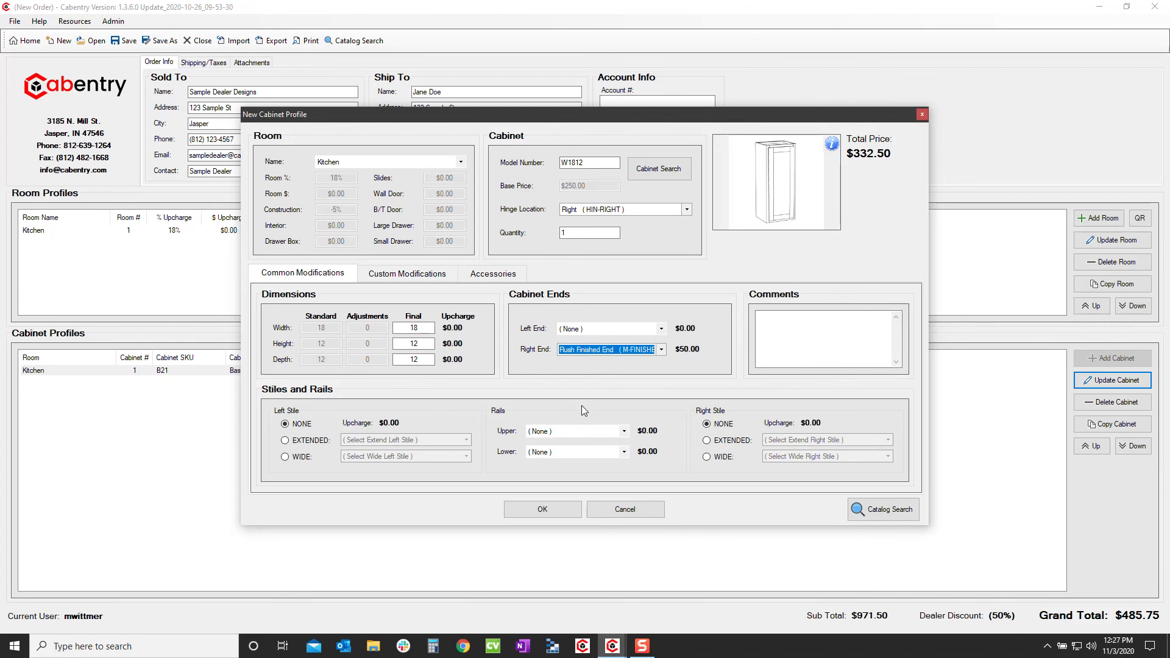
click(529, 510)
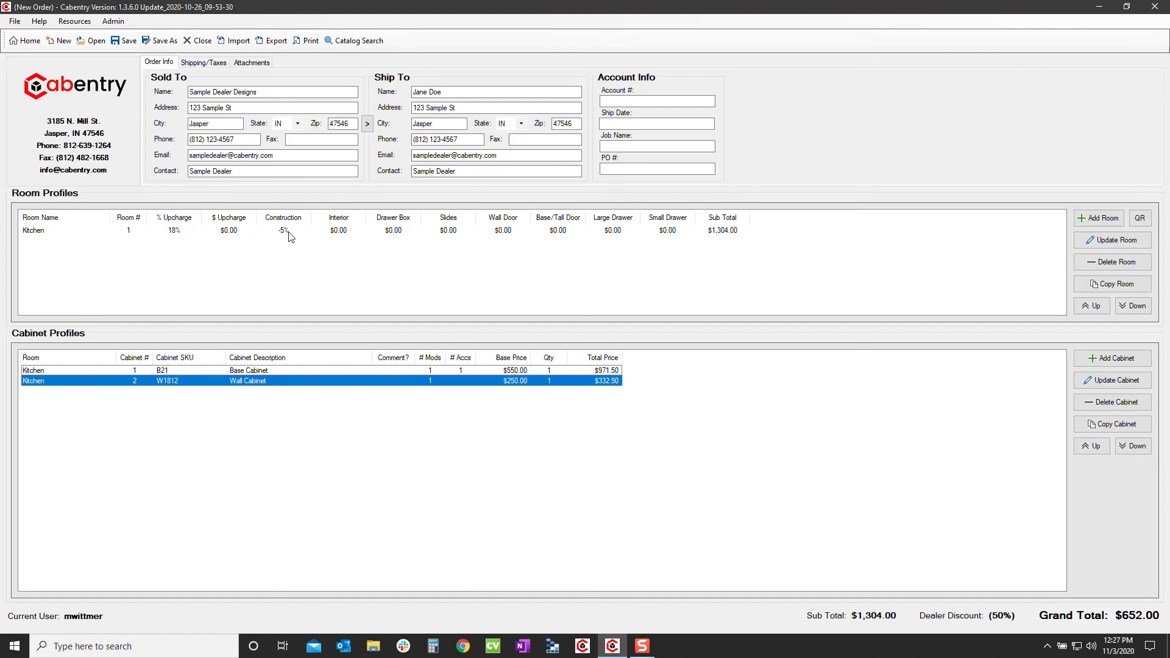
Step: Generate the order's Standard Report and review its contact details, Kitchen specifications, cabinet line items and quote summary
click(309, 43)
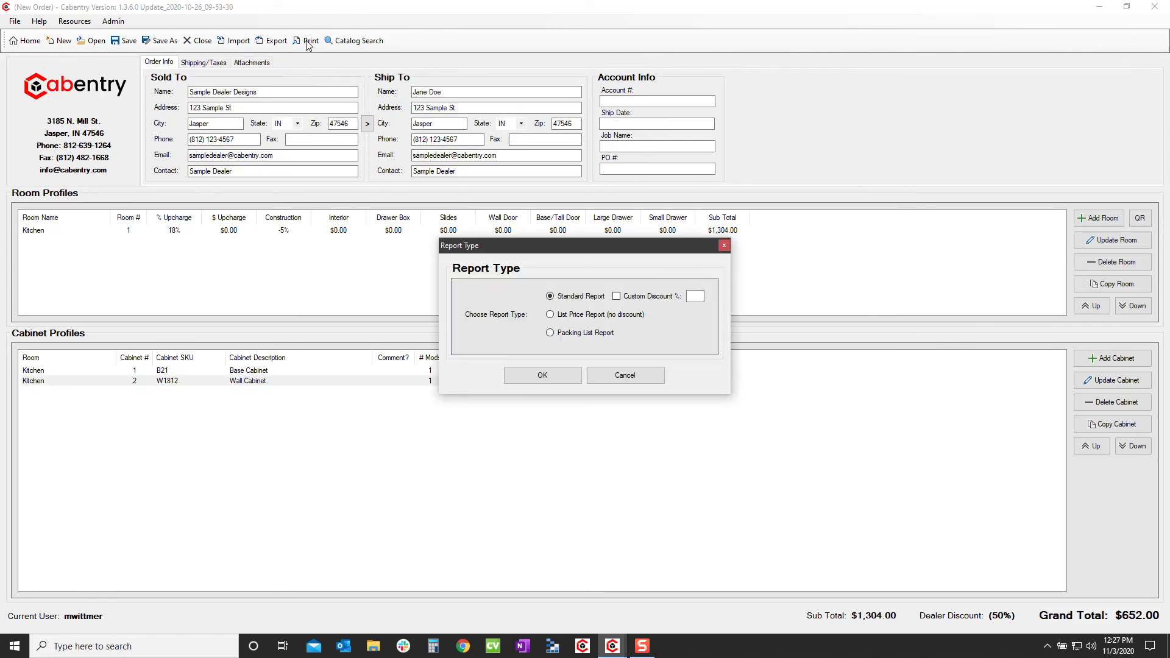
click(538, 374)
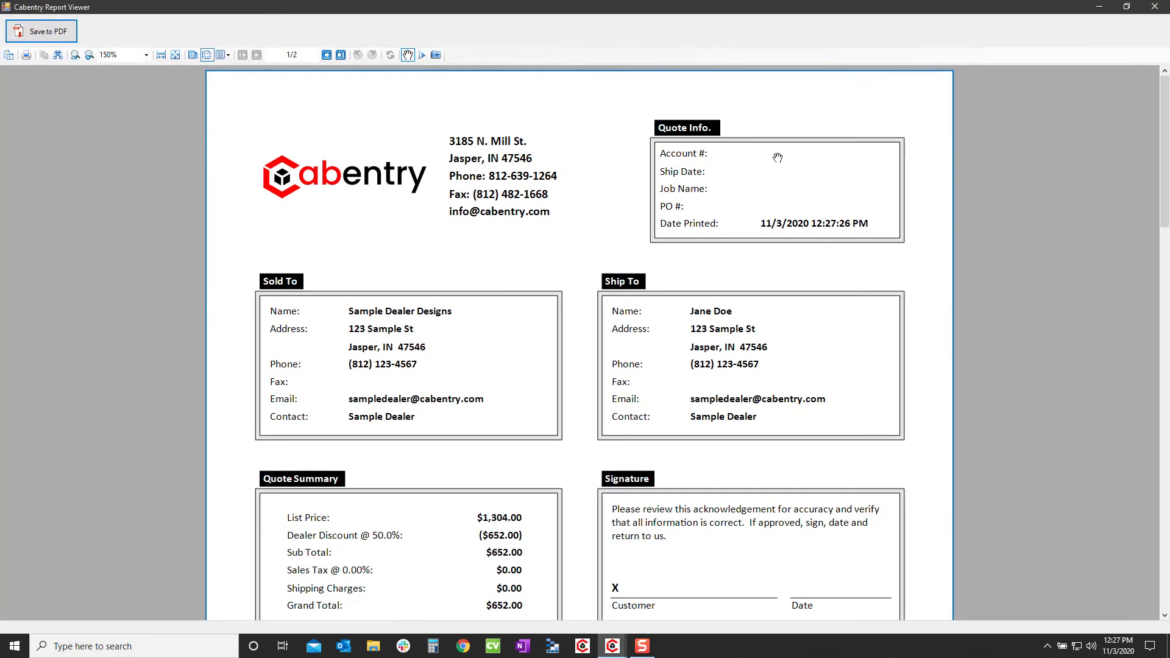
scroll(460, 216, down, 3)
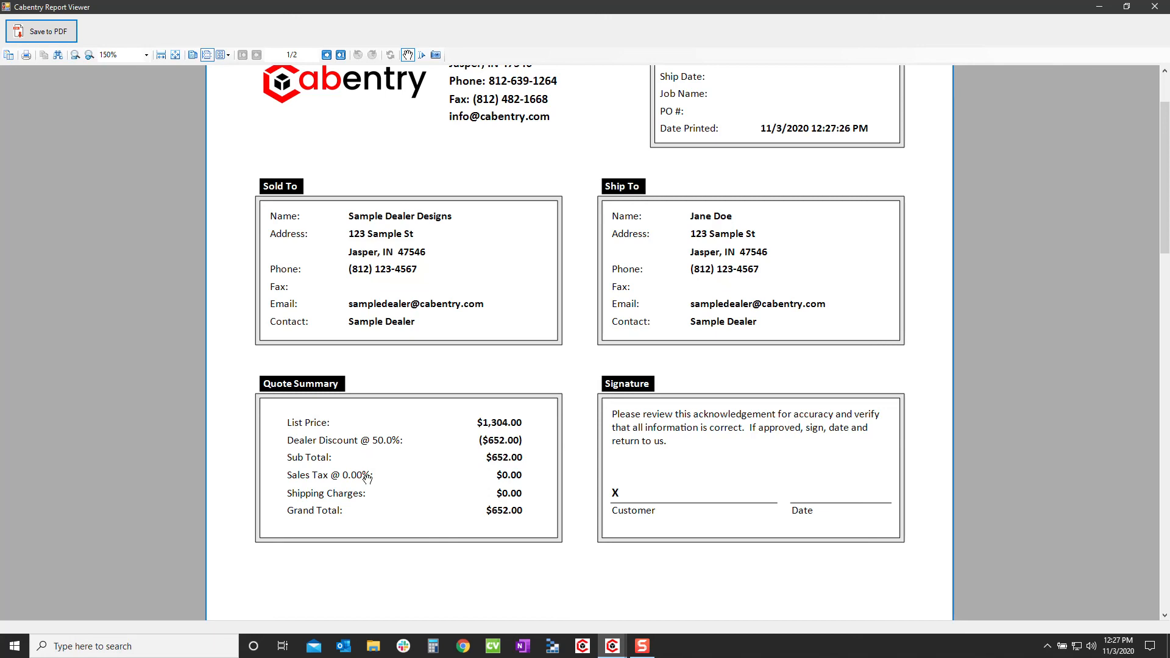
scroll(374, 496, down, 10)
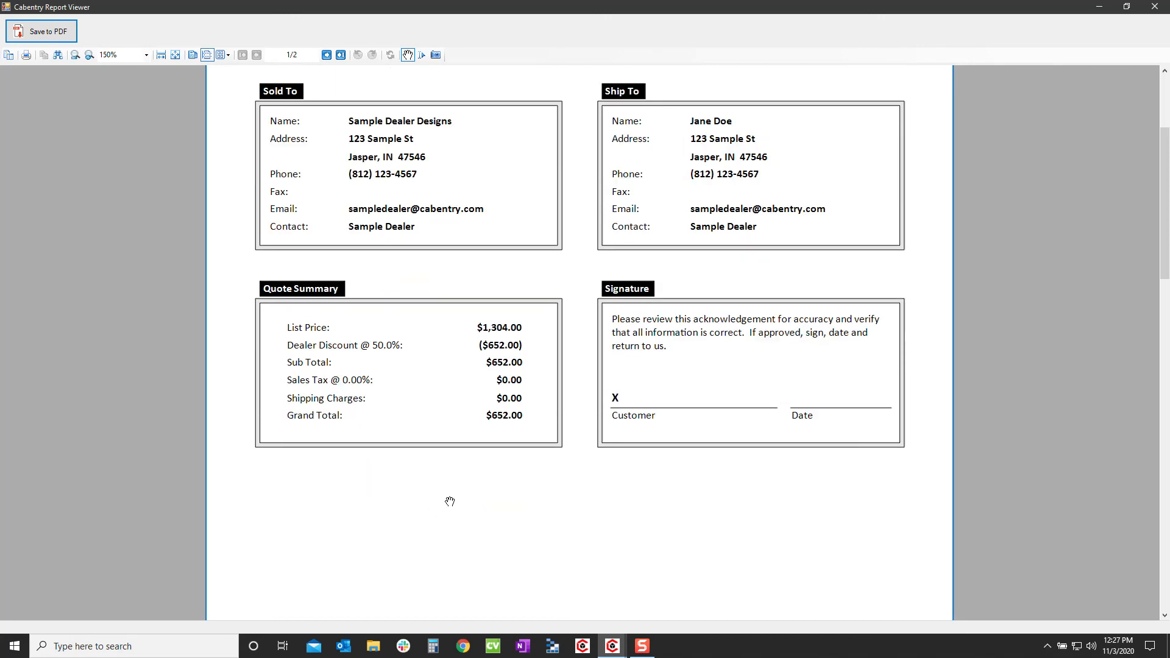
scroll(518, 478, down, 4)
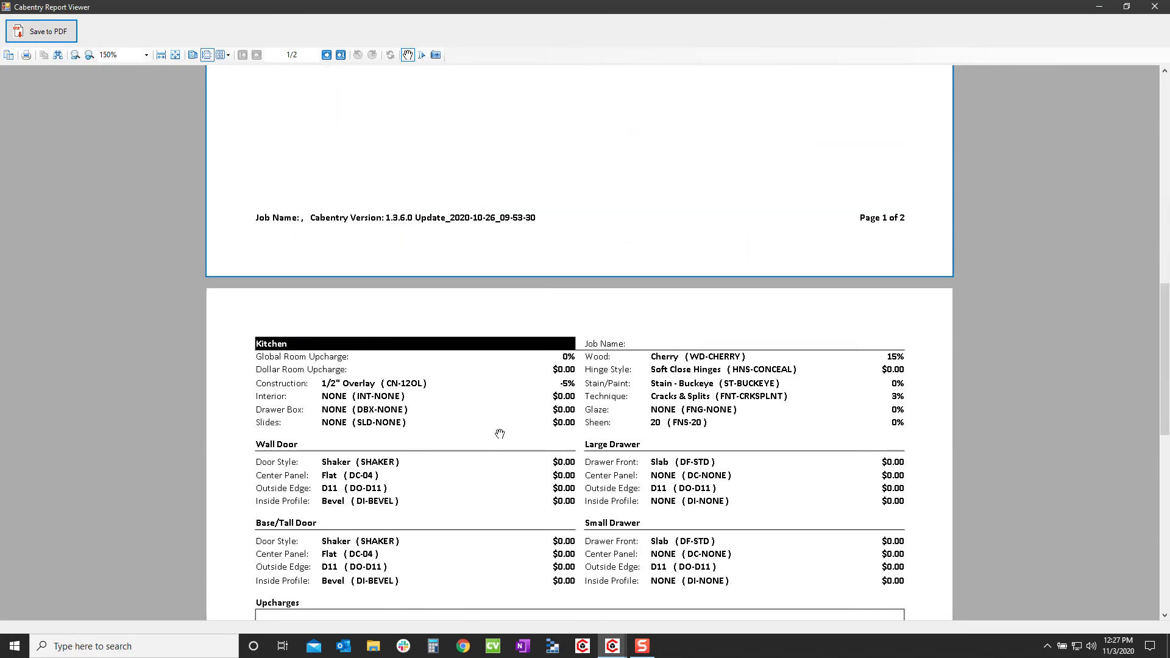
scroll(548, 396, down, 4)
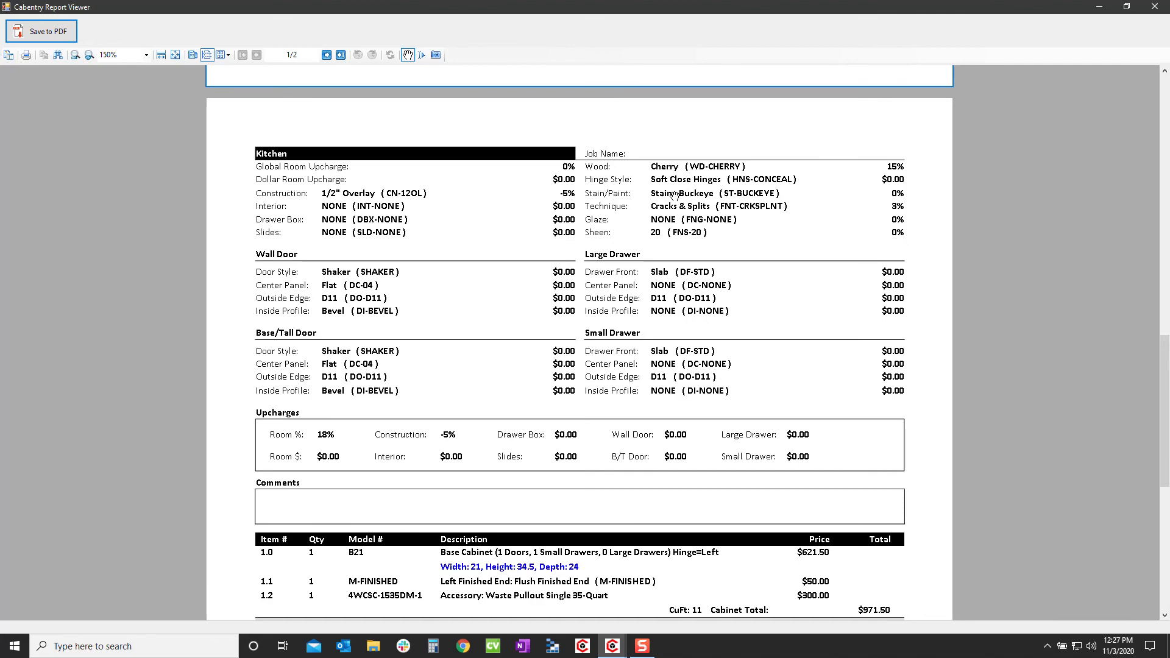
scroll(446, 402, down, 3)
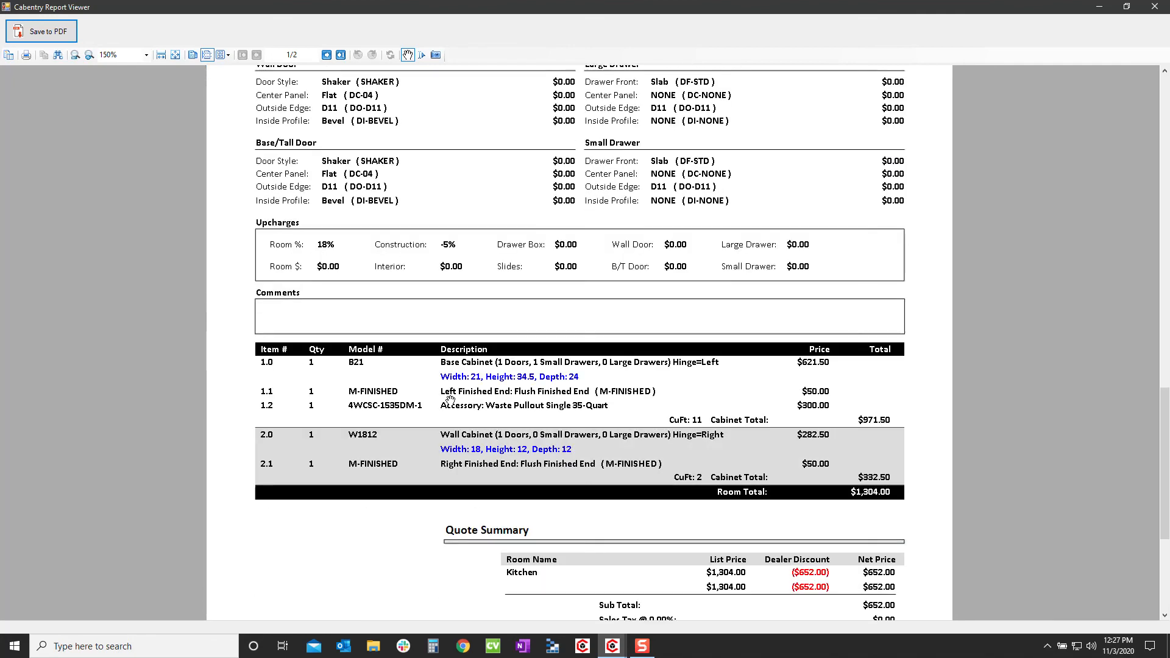
scroll(521, 393, down, 3)
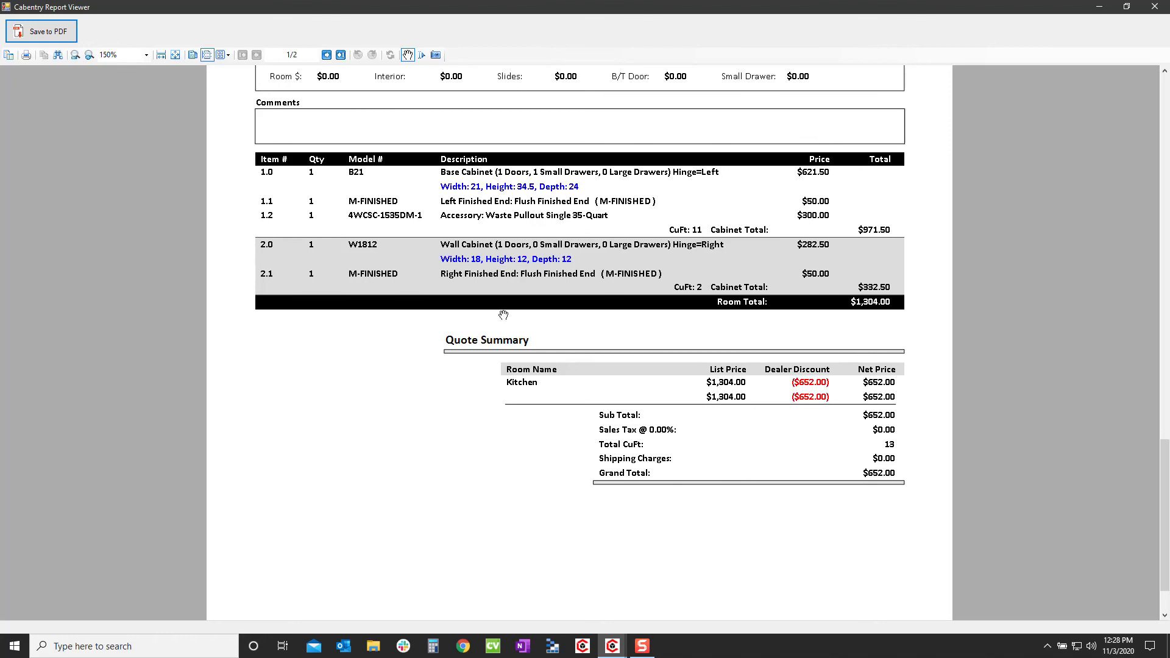
scroll(497, 250, down, 3)
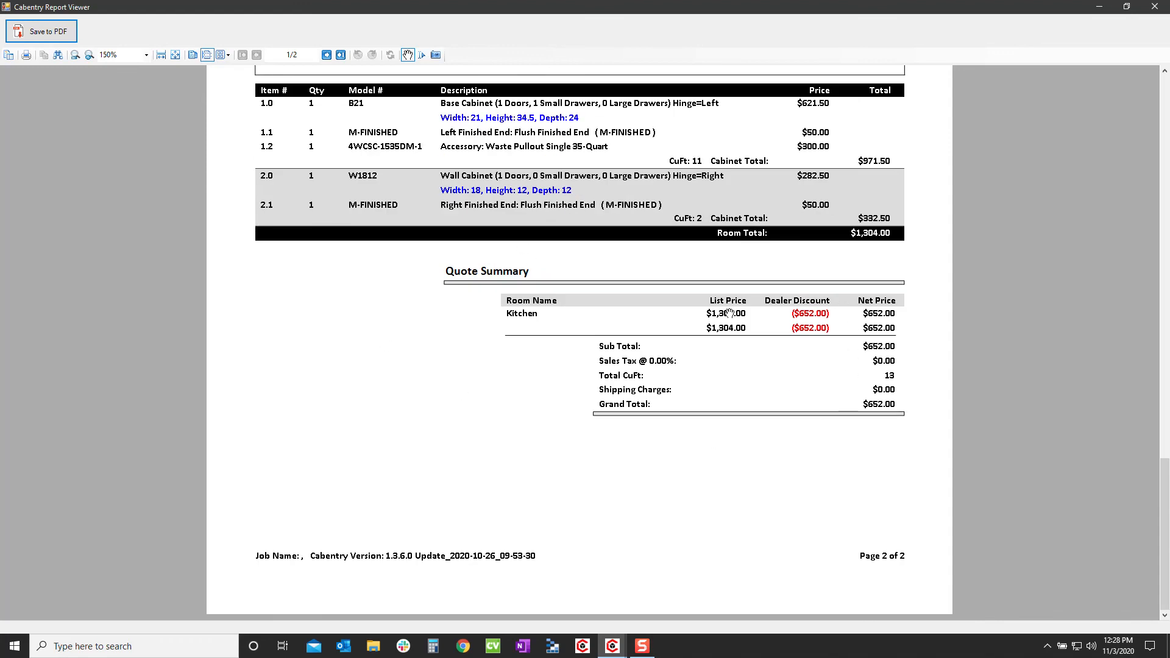